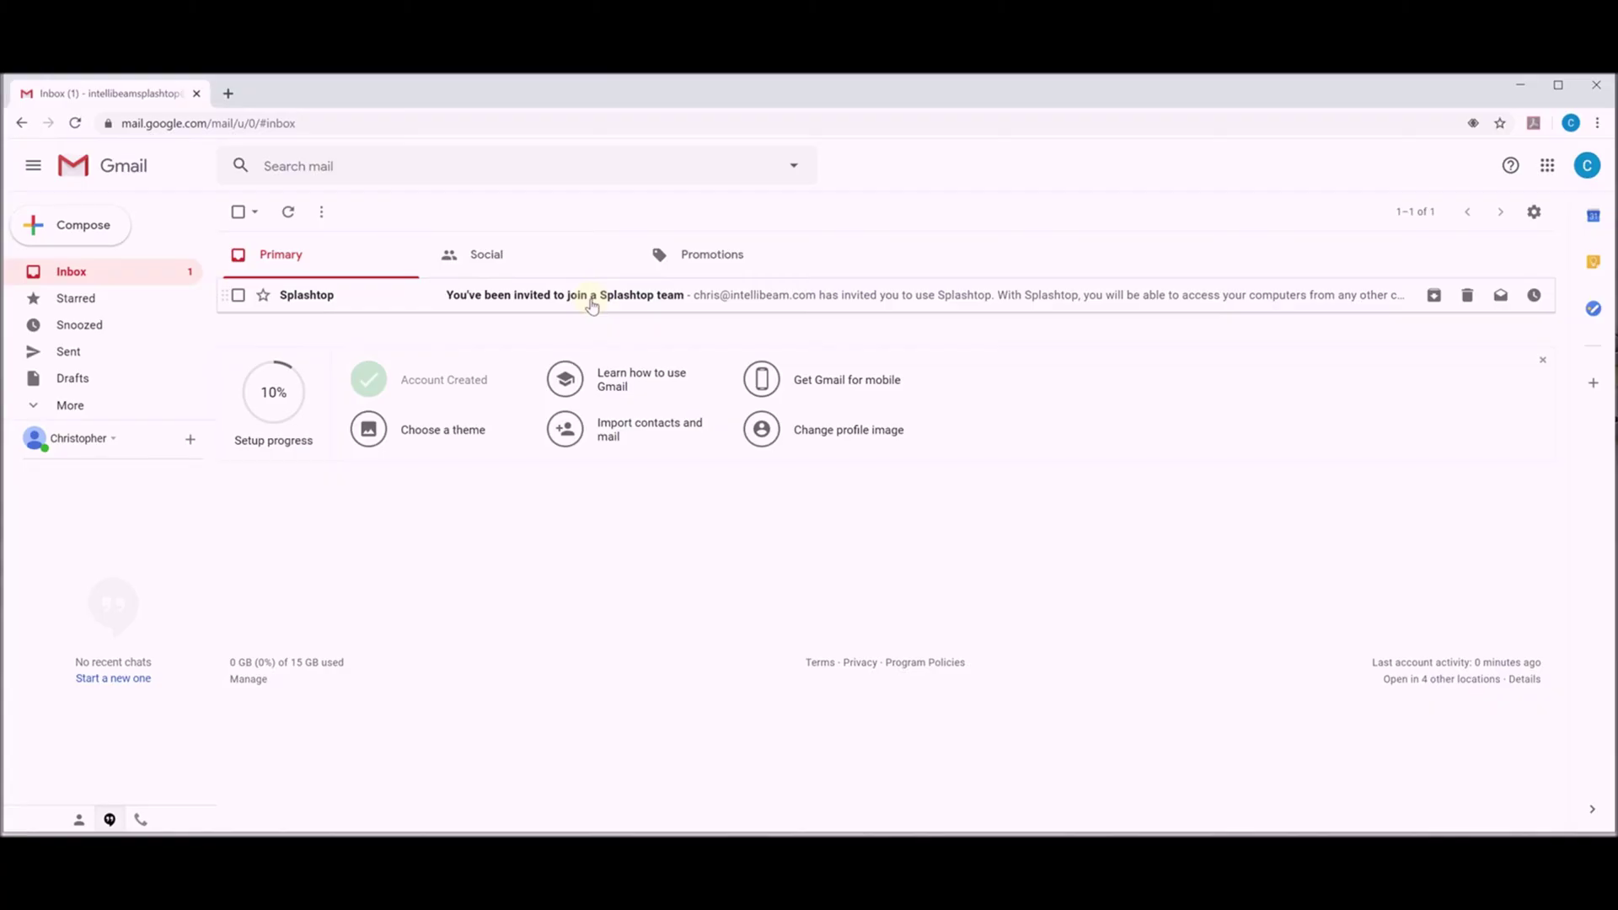
Open the Splashtop team invitation email in the Gmail inbox.
click(541, 303)
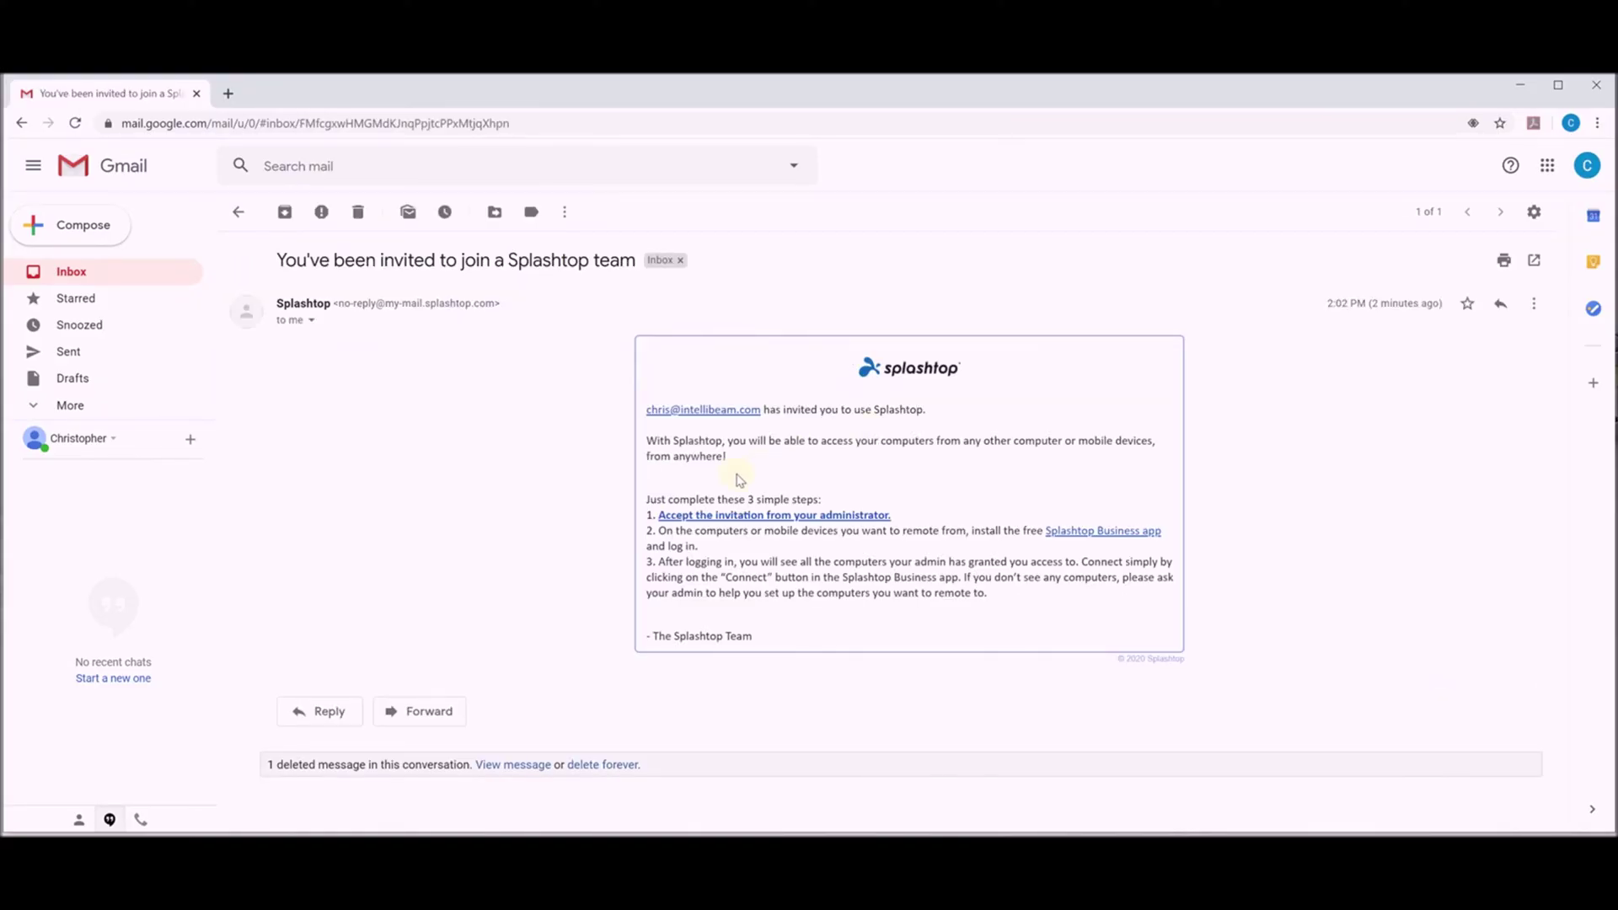
Accept the invitation and fill in the name, password and matching confirmation password.
click(742, 518)
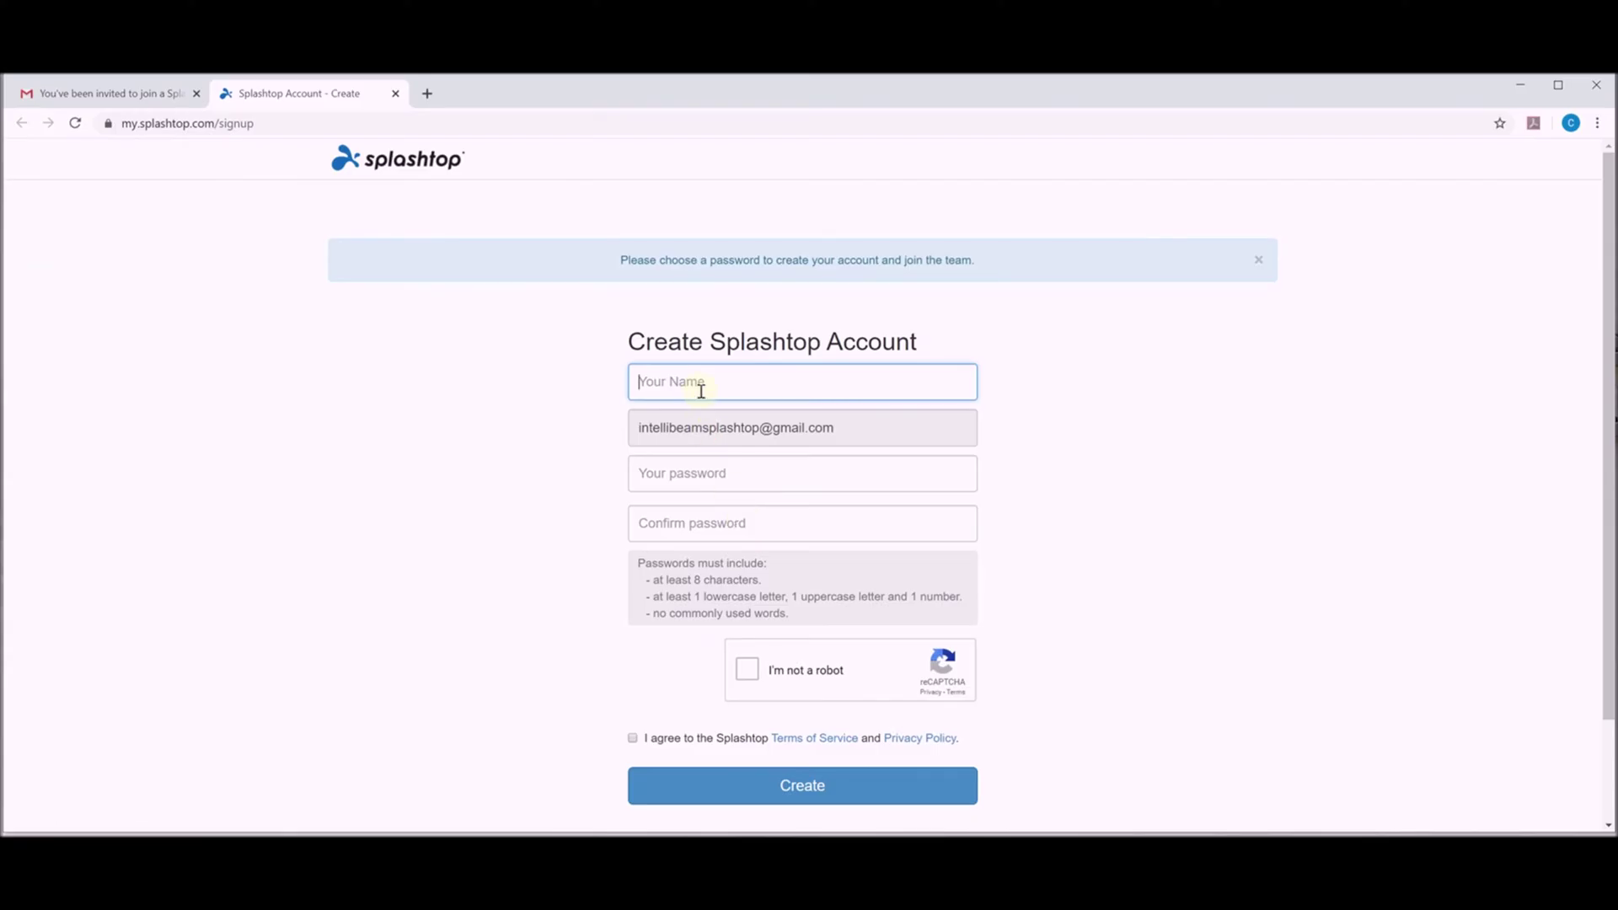
click(700, 389)
click(698, 421)
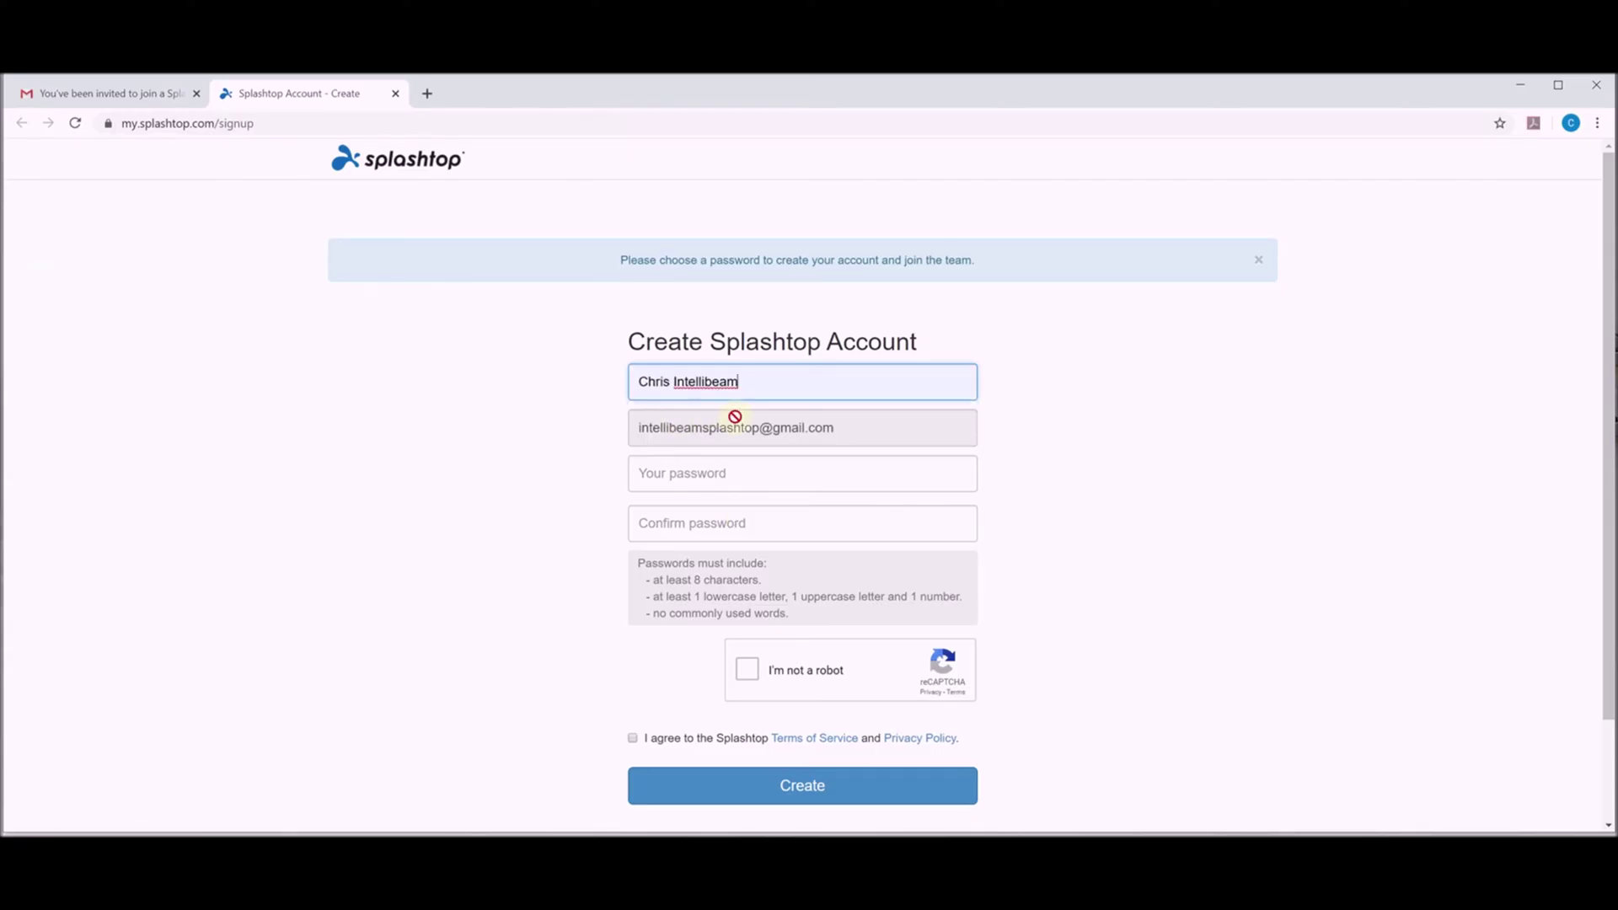
click(692, 469)
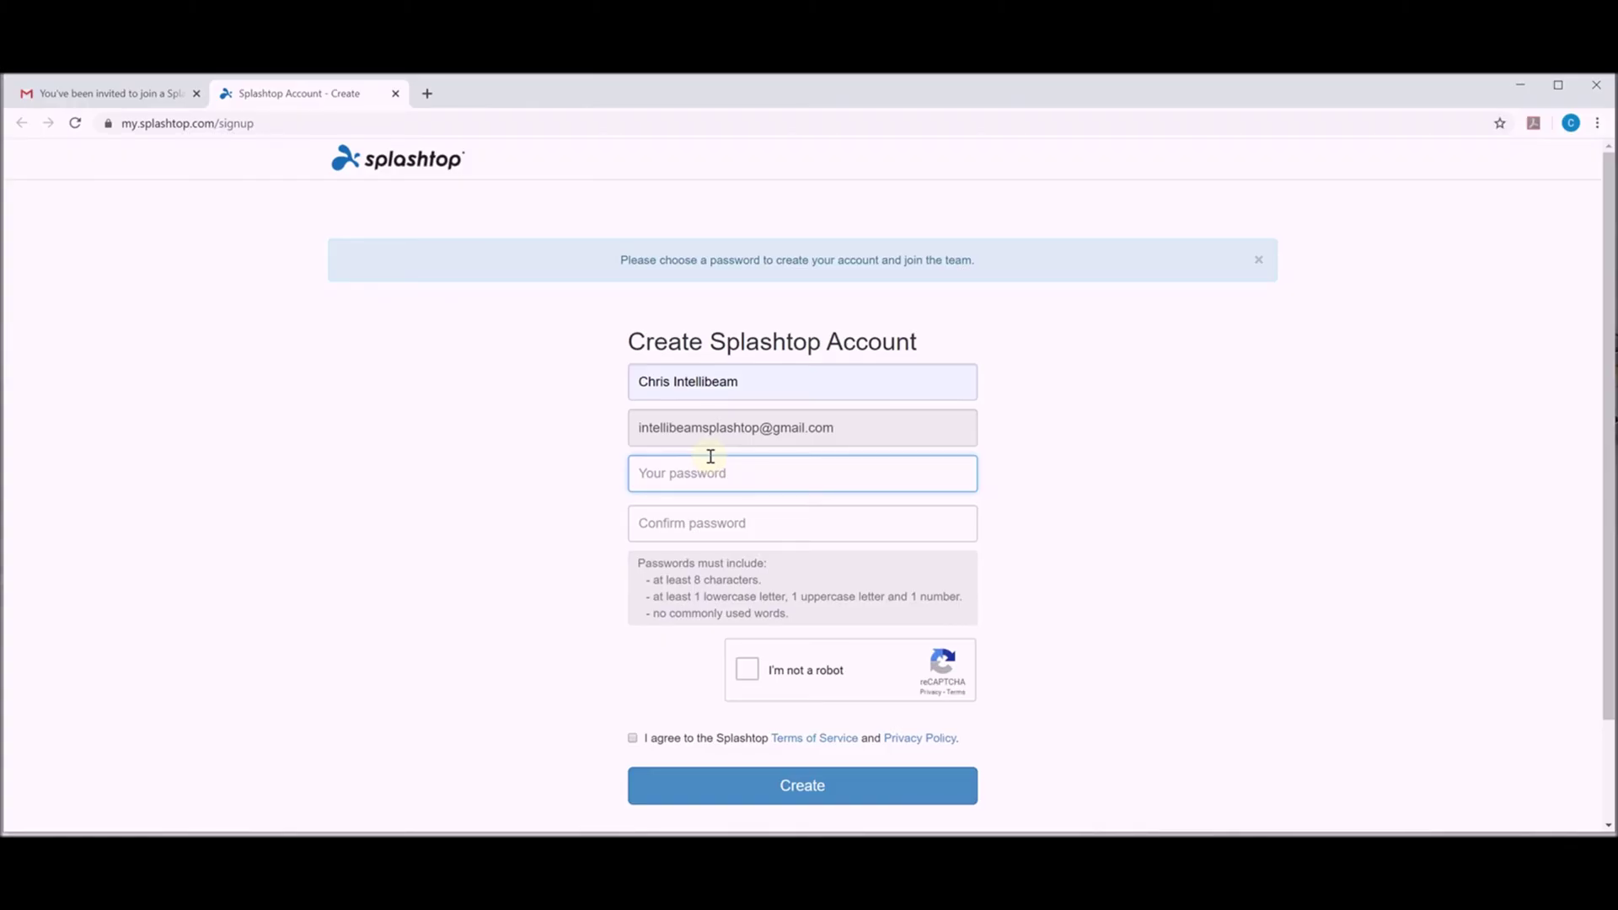
text(••)
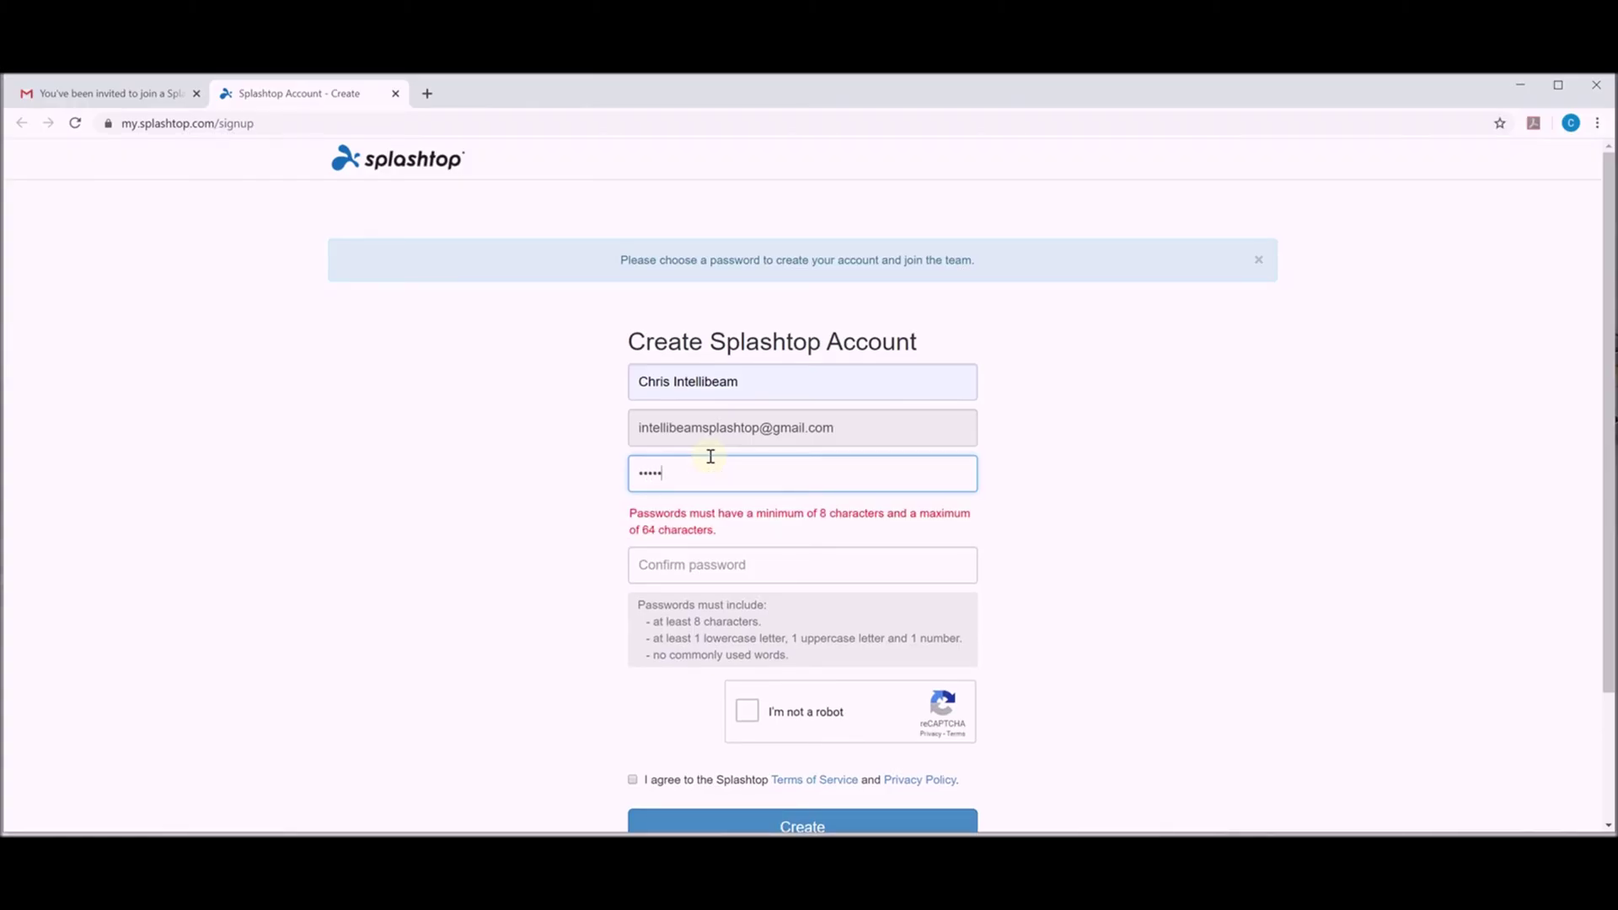
text(•••••)
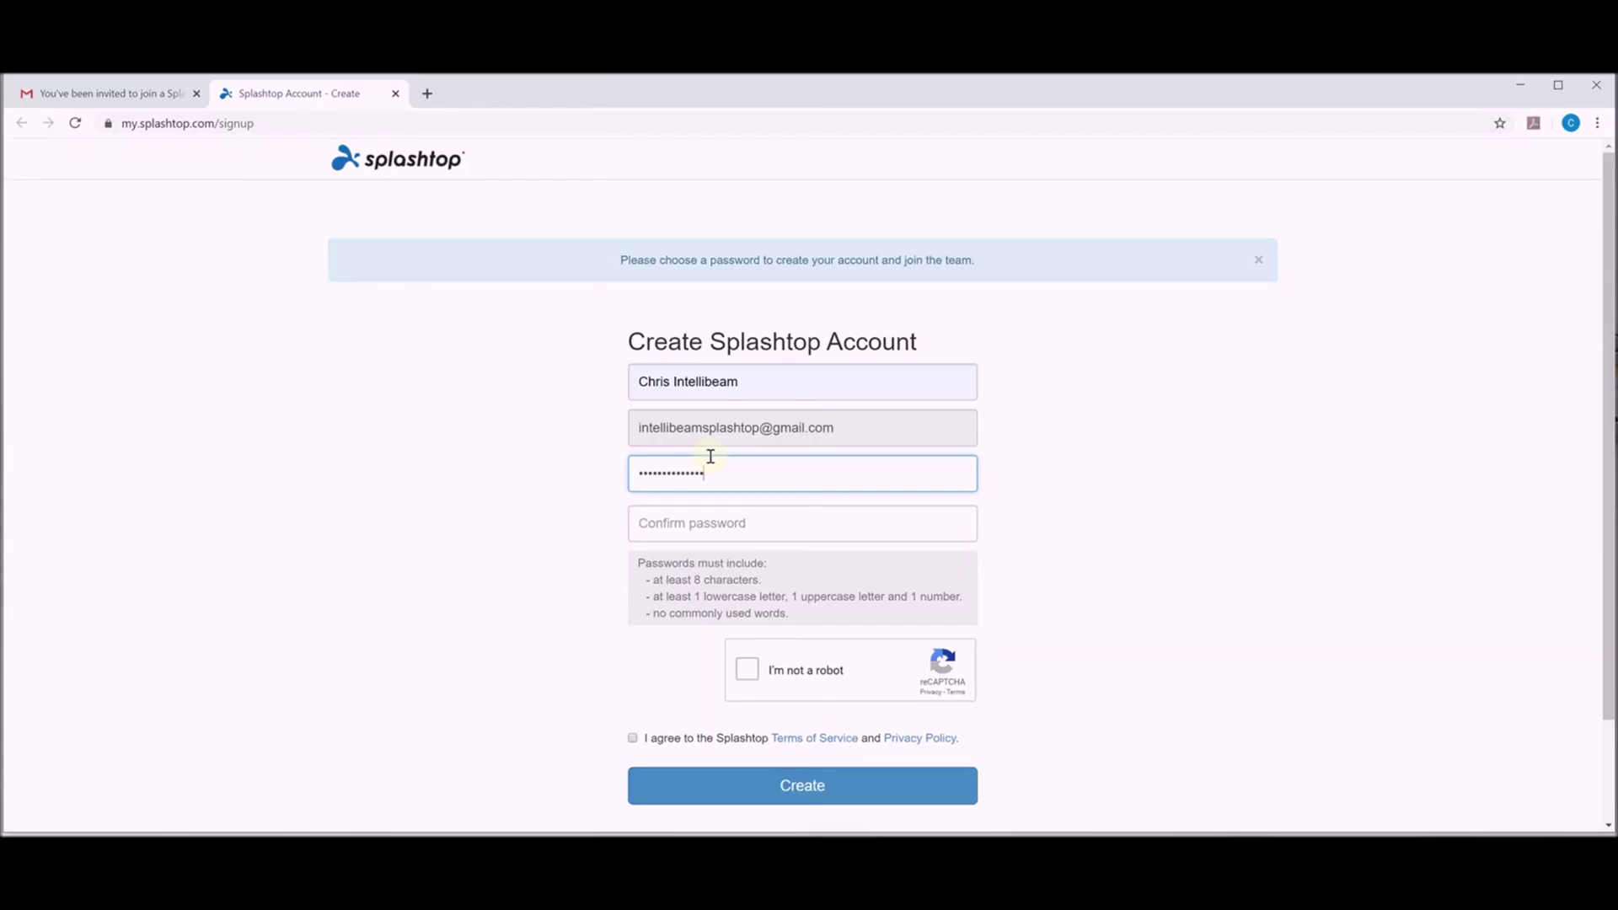
click(671, 524)
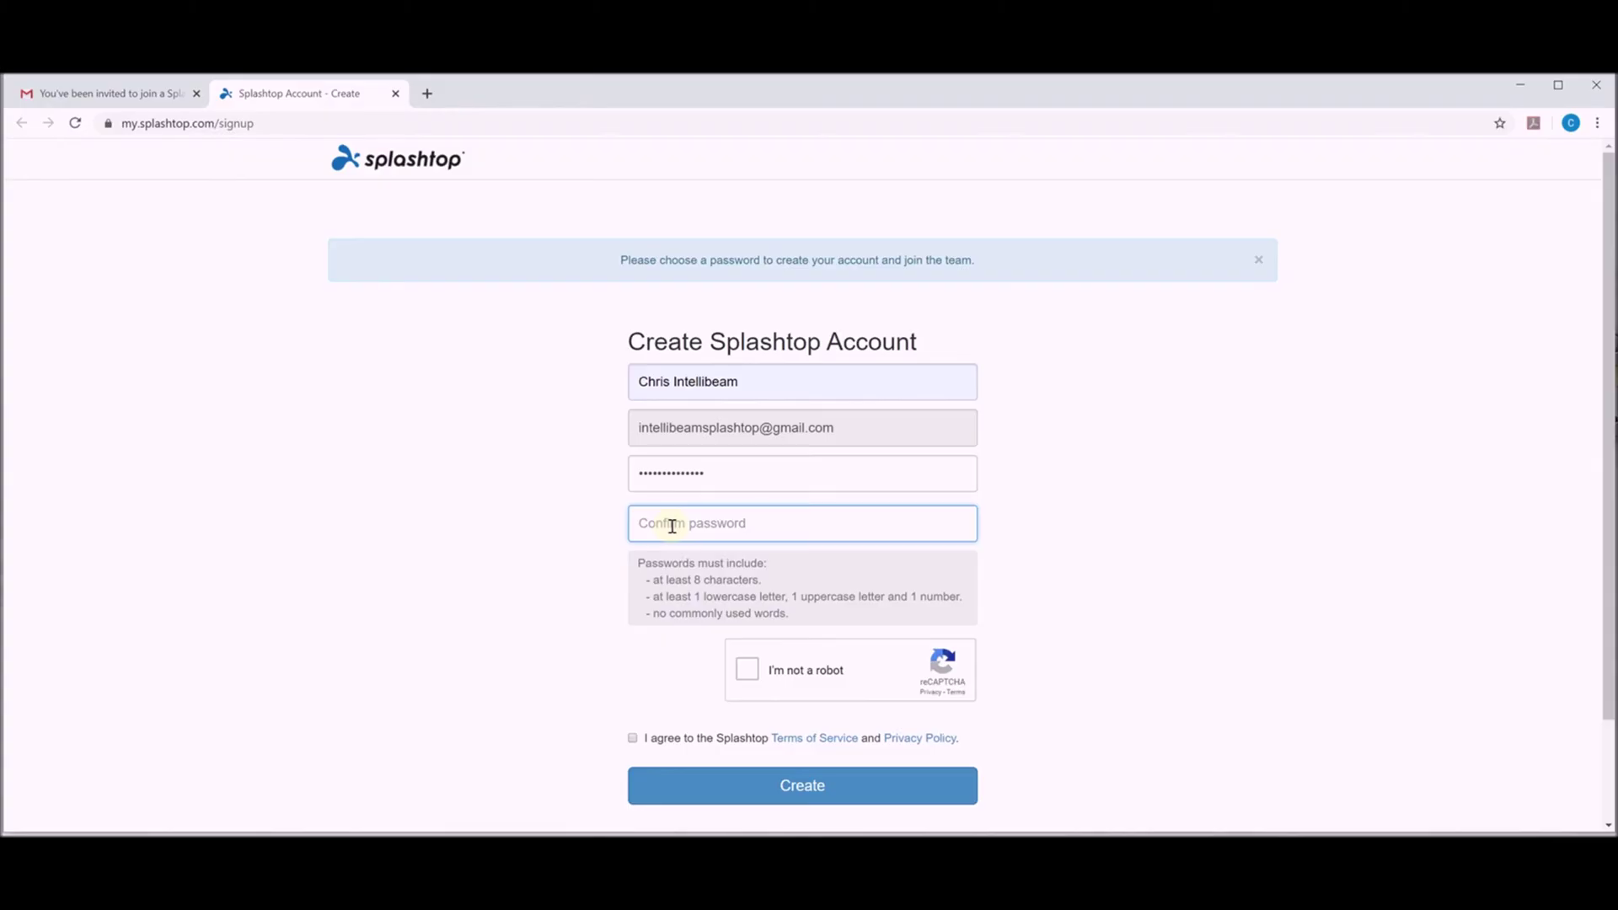
text(•)
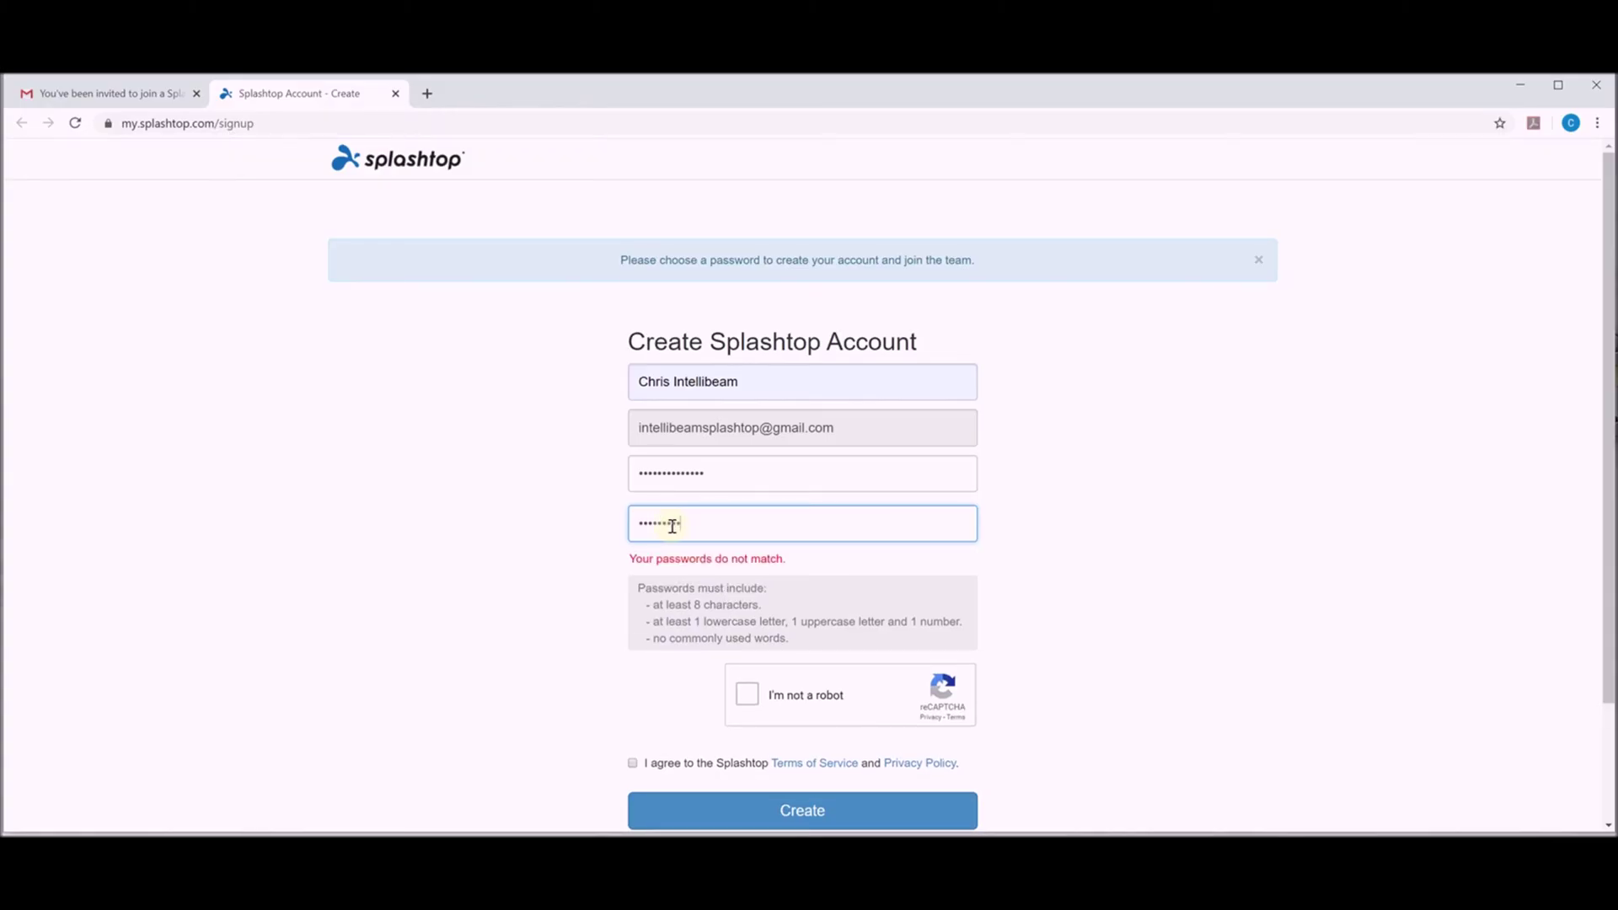
text(•)
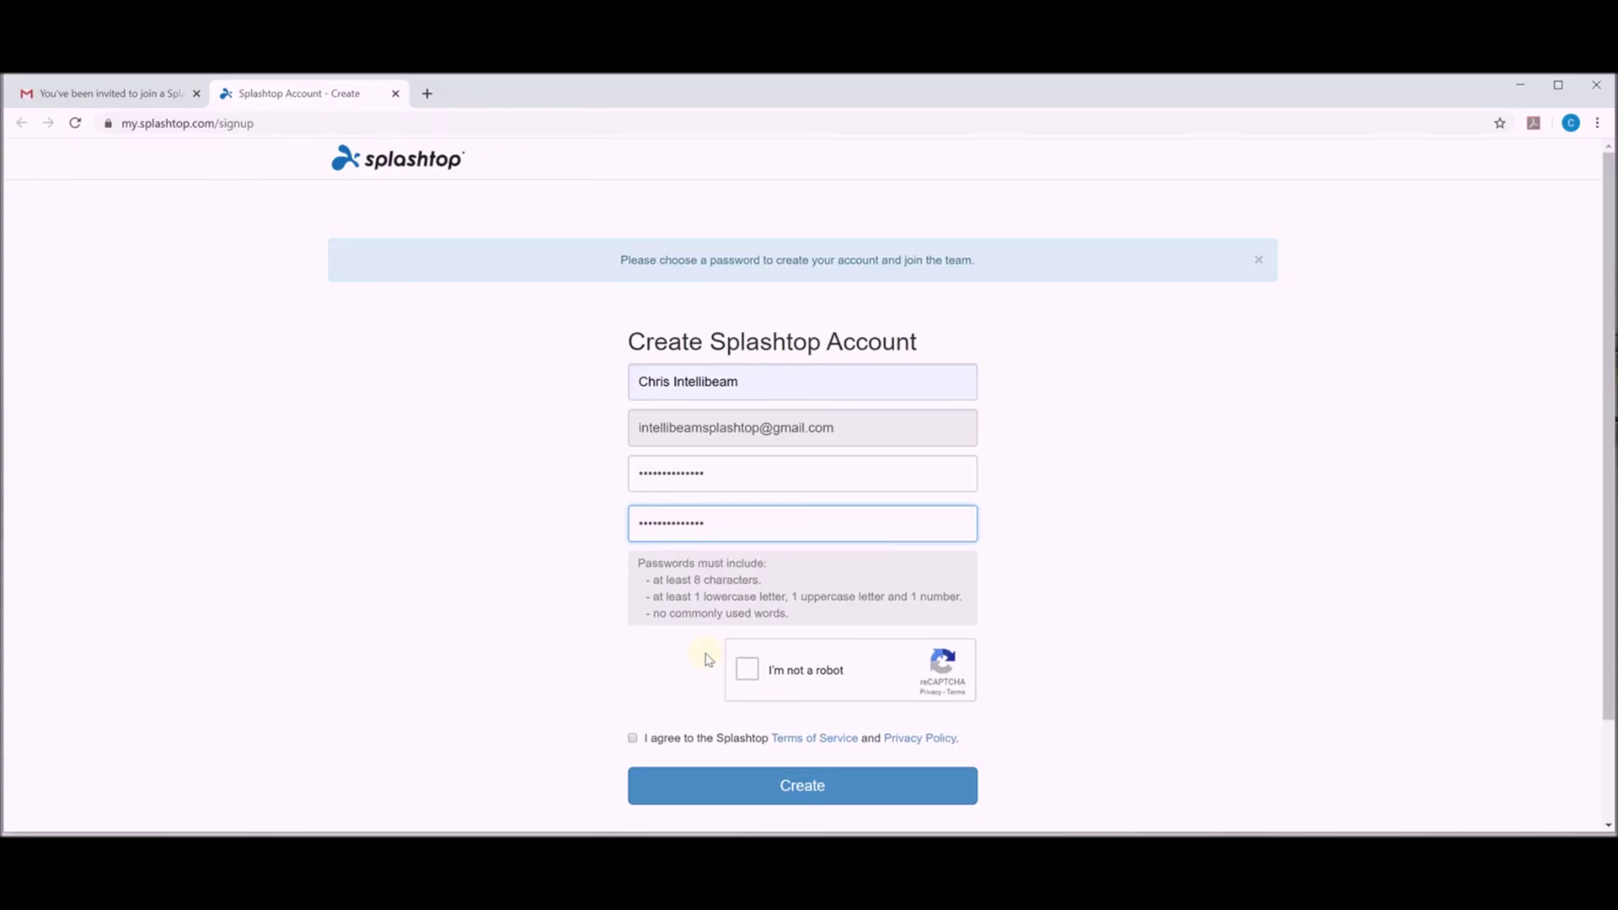
Pass the reCAPTCHA by selecting the bus images, agree to the terms, and create the account.
click(747, 672)
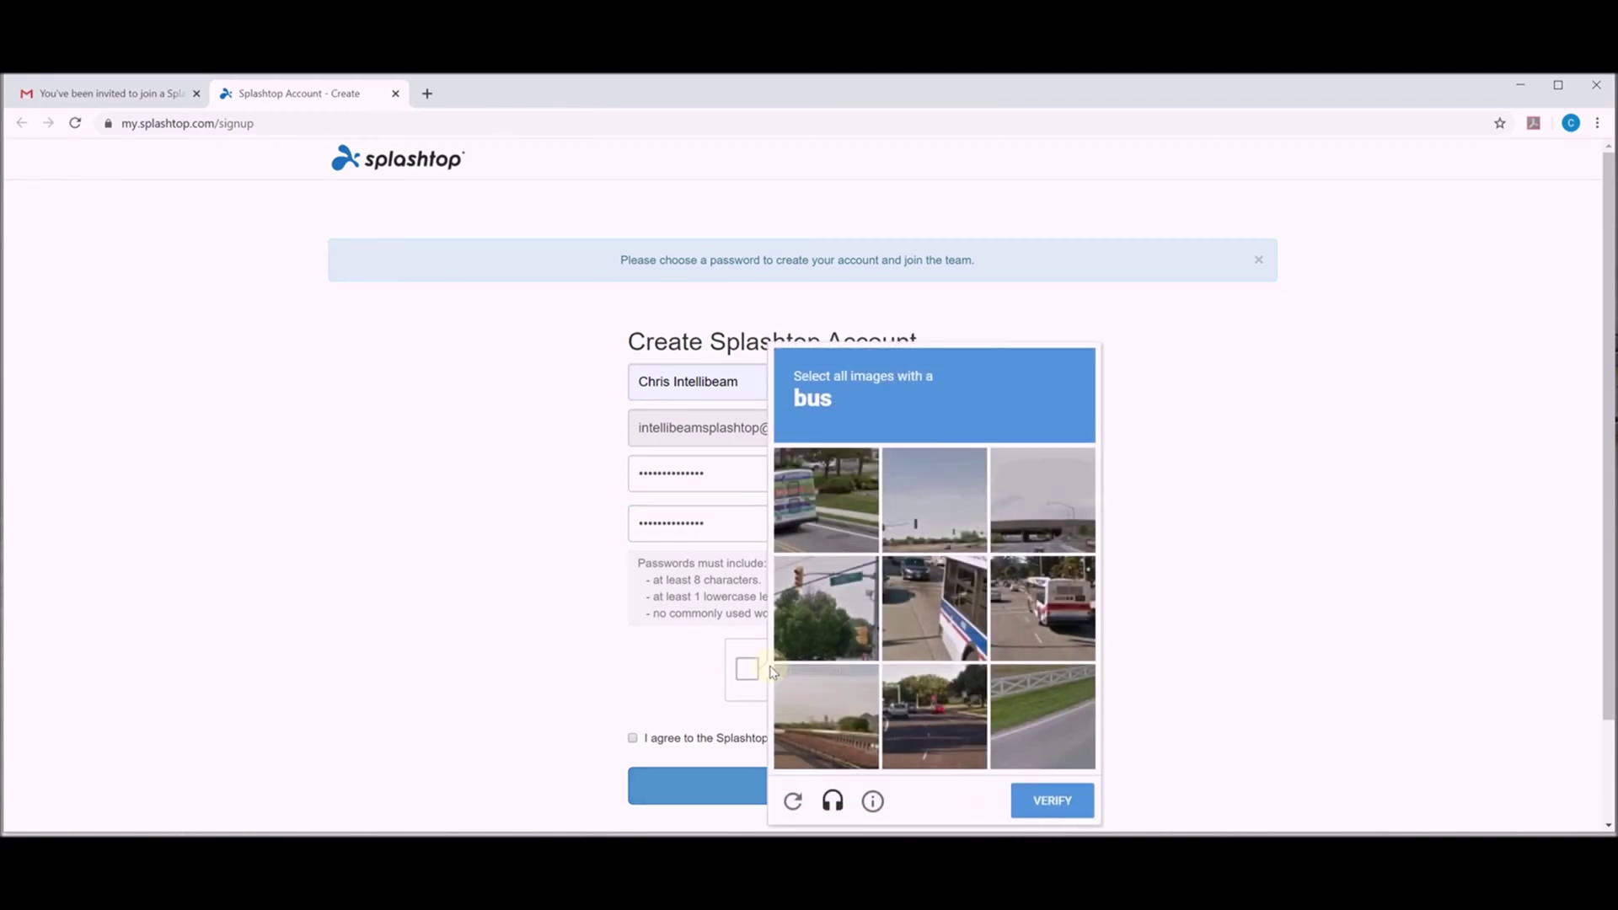
click(830, 496)
click(938, 581)
click(1059, 597)
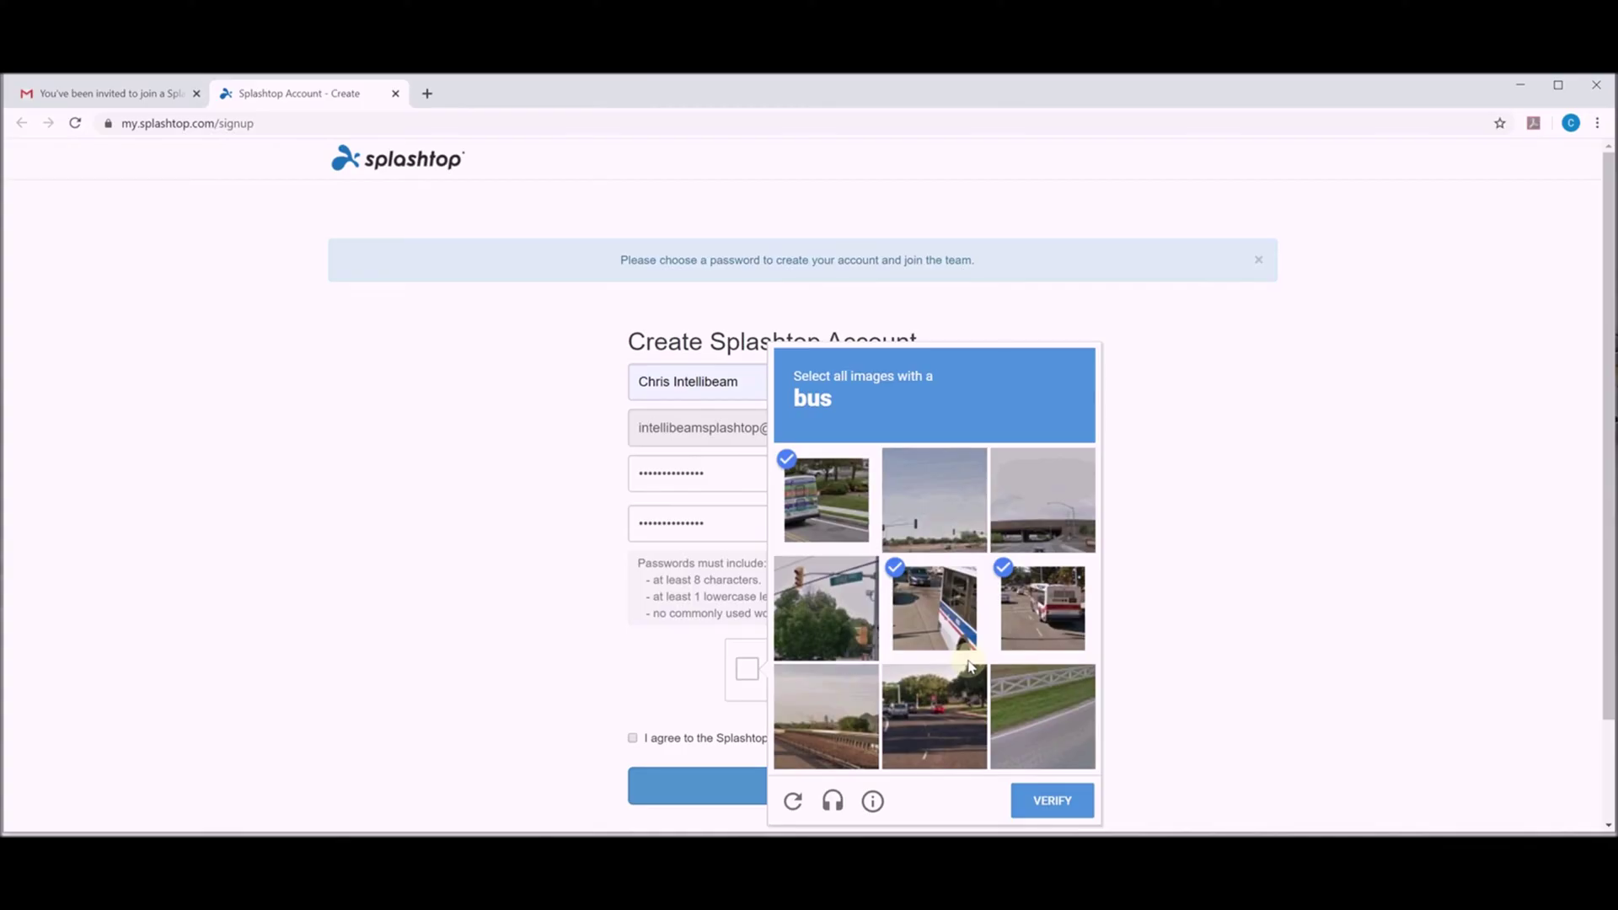
click(1052, 802)
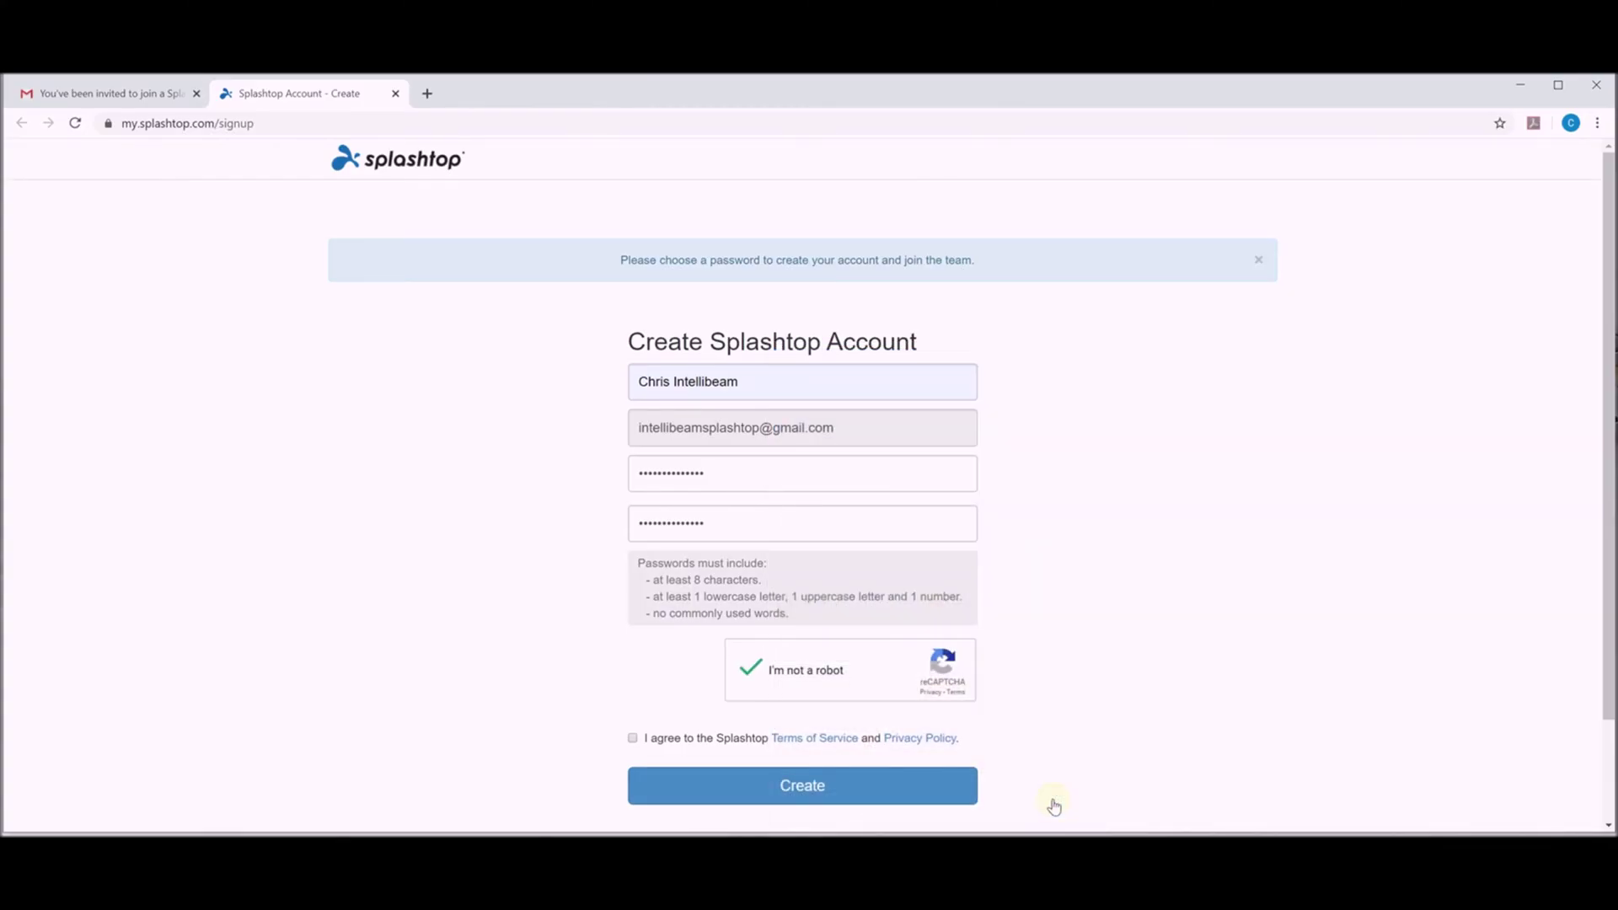
click(633, 738)
click(733, 786)
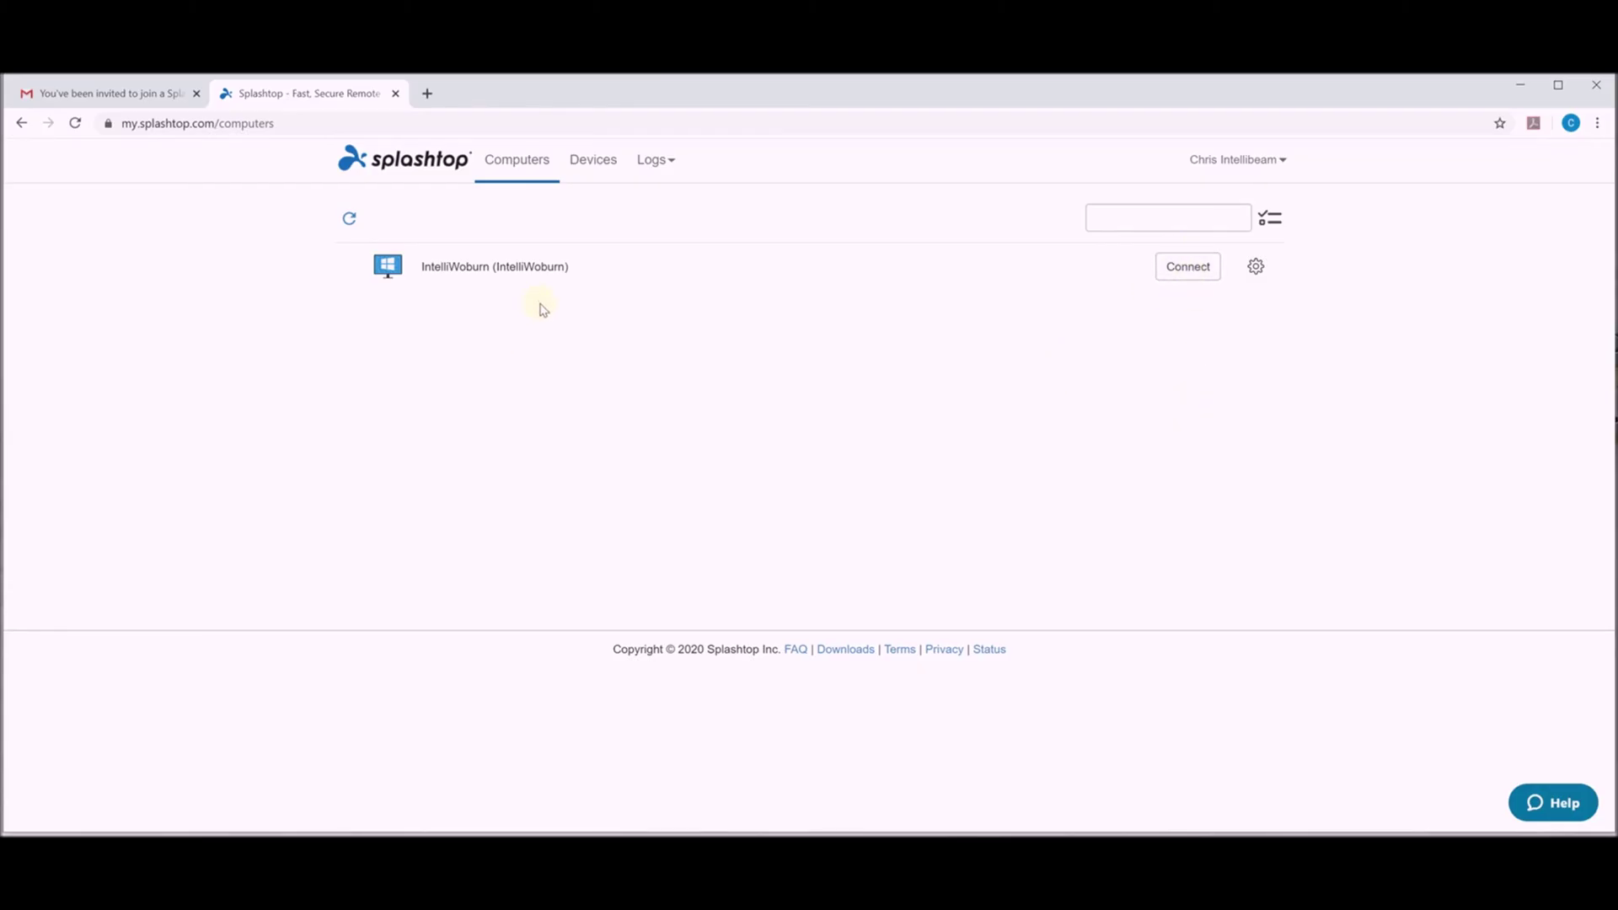
Download the Splashtop Business app for Windows from the invitation email and run the installer.
click(133, 95)
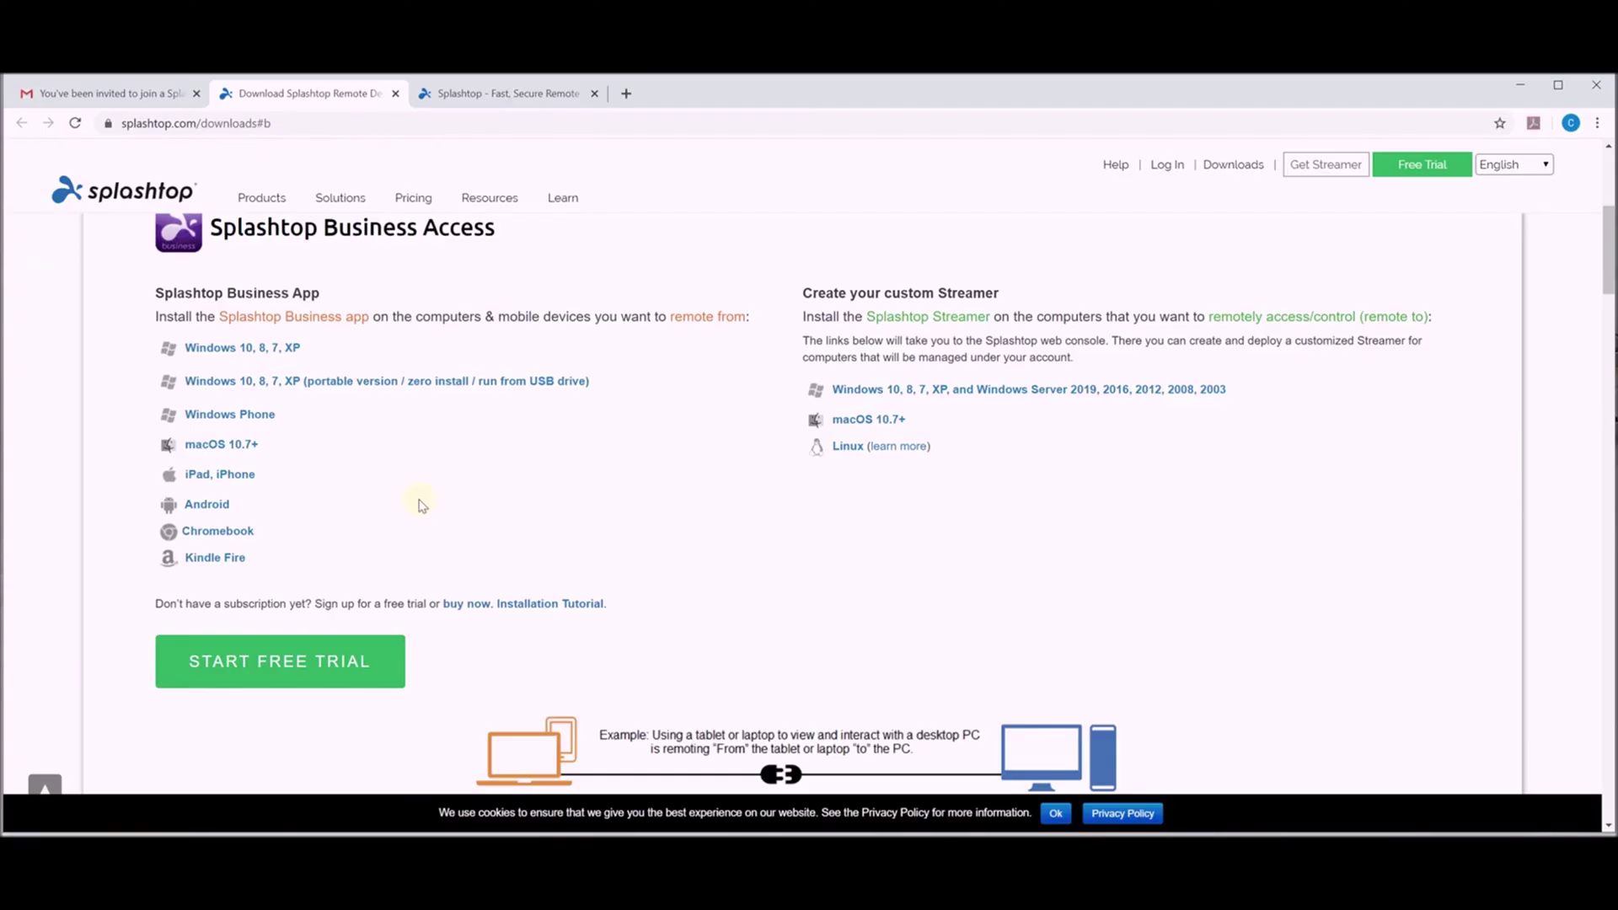
click(235, 350)
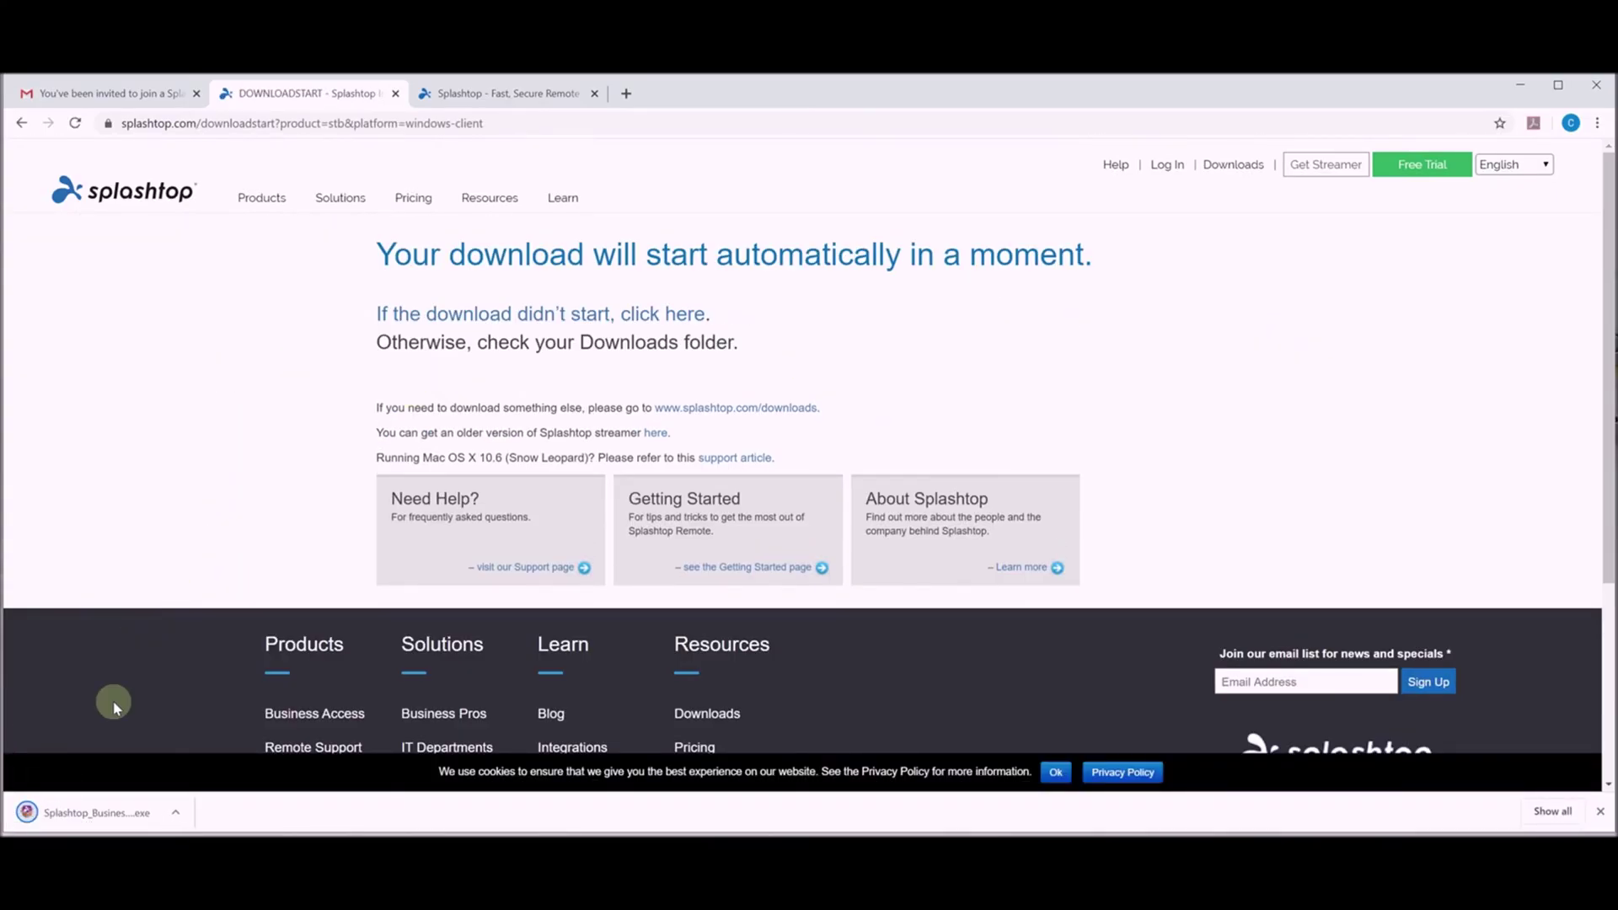
click(92, 814)
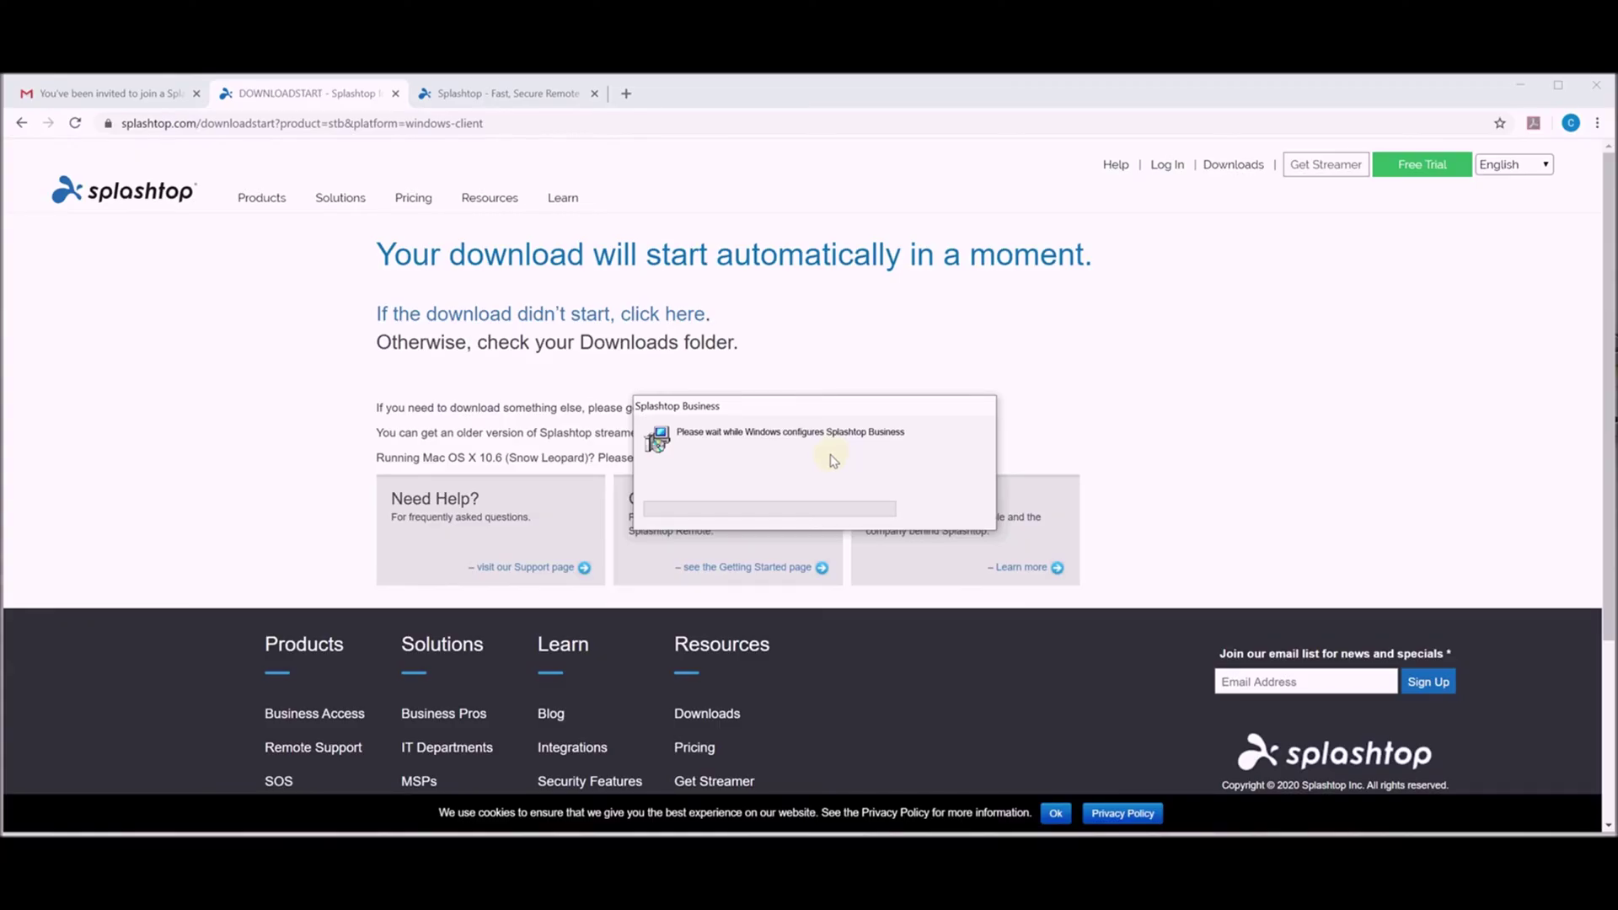
Dismiss the installation-complete message and log in with the account e-mail and password.
click(816, 507)
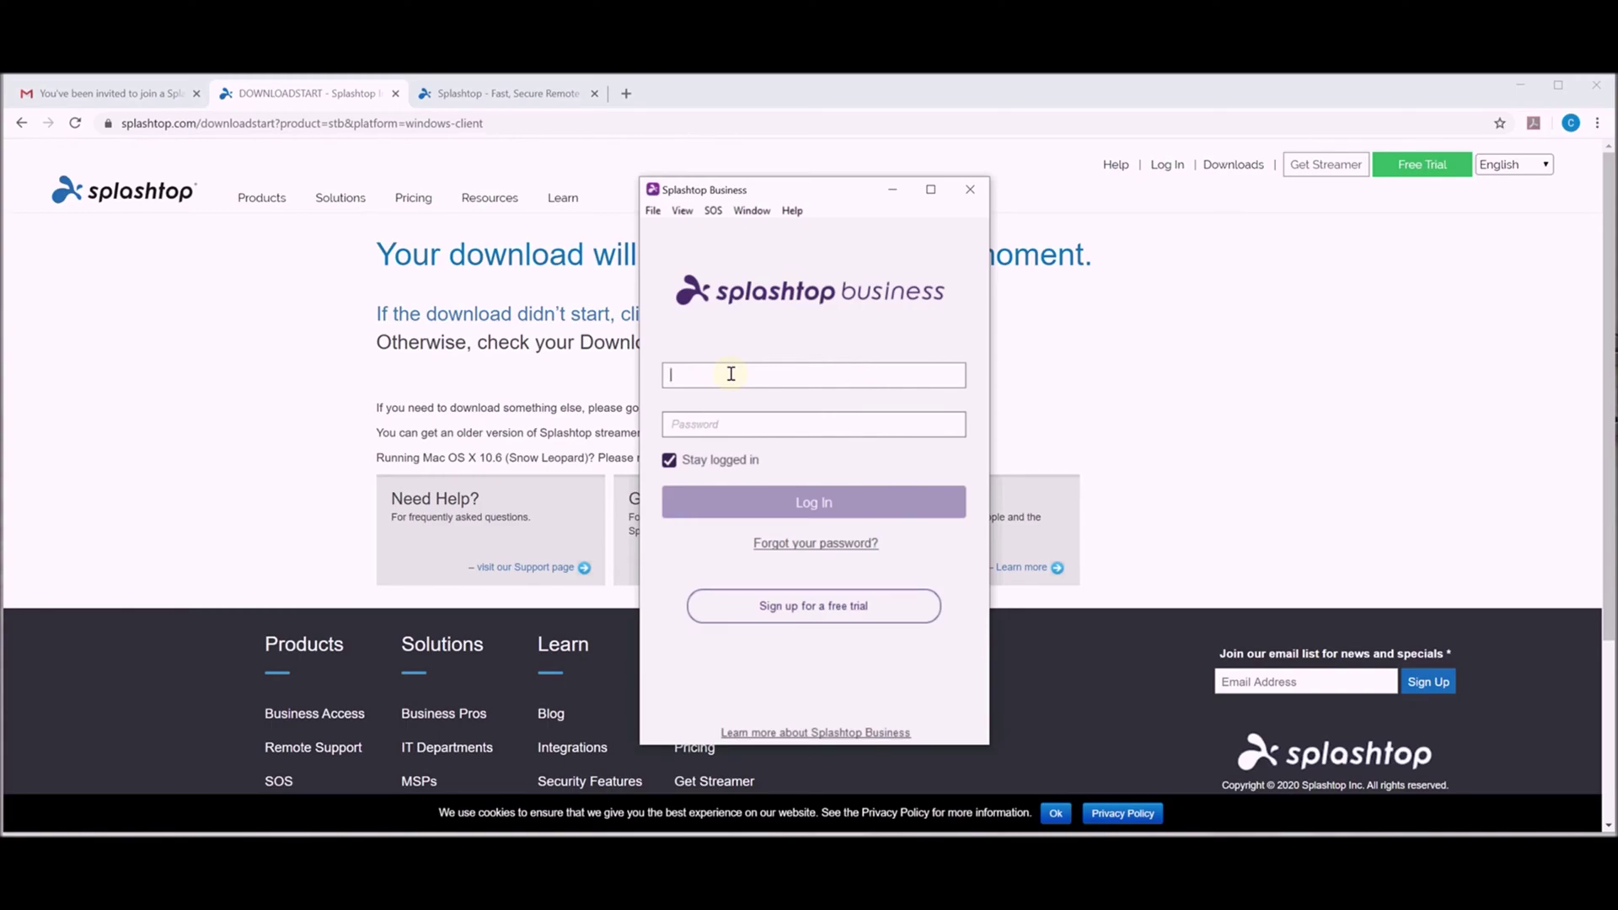
key(Tab)
text(******)
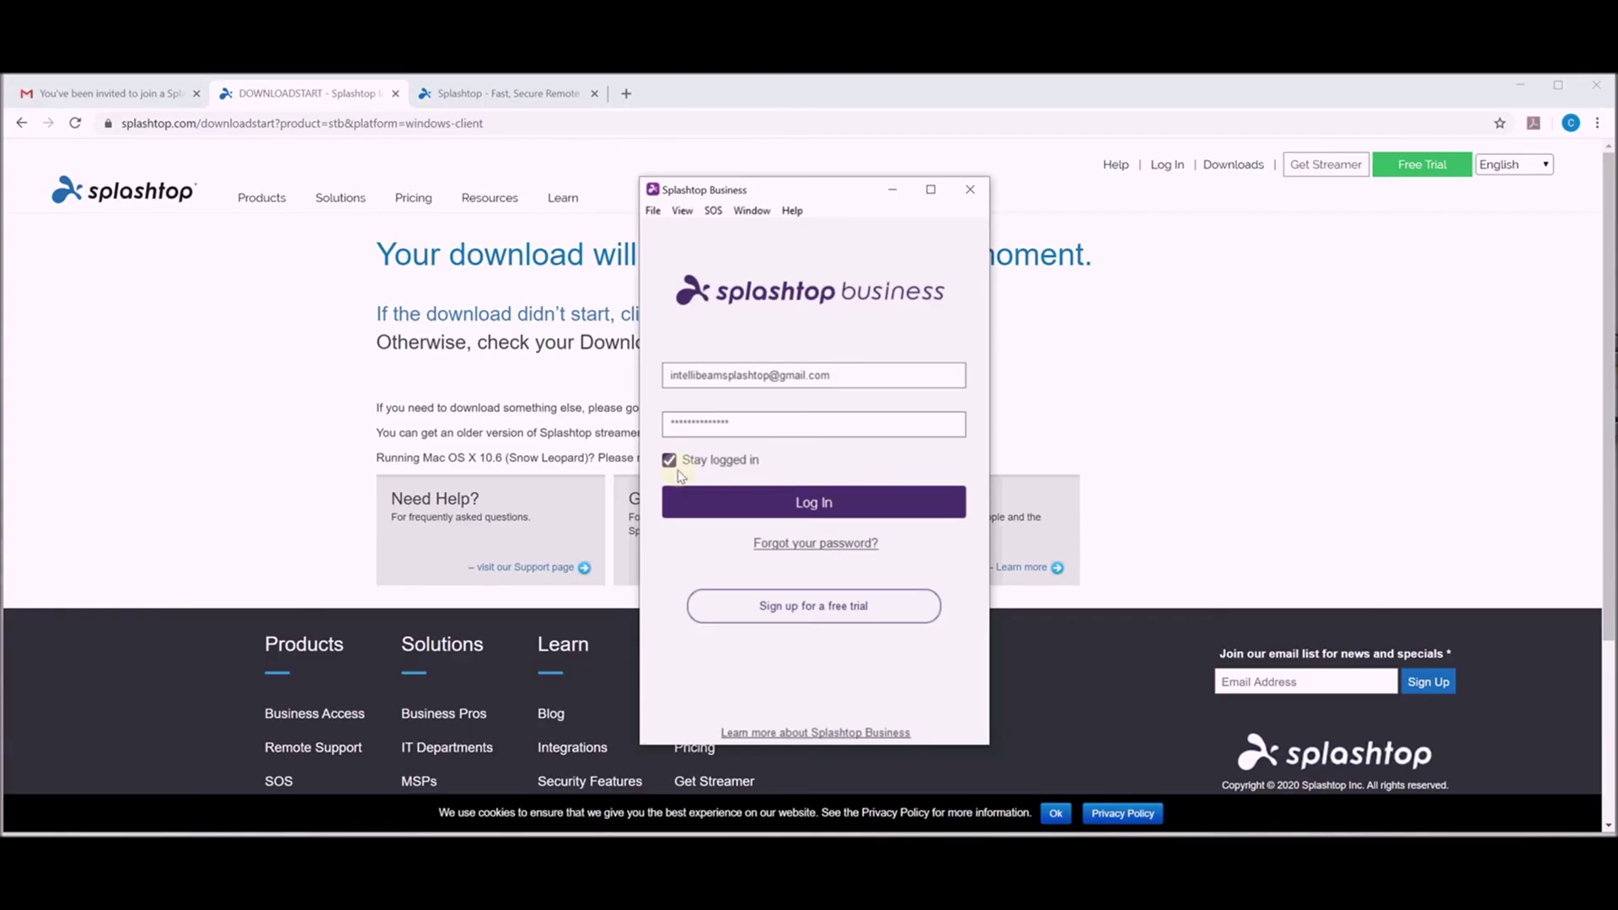
click(813, 509)
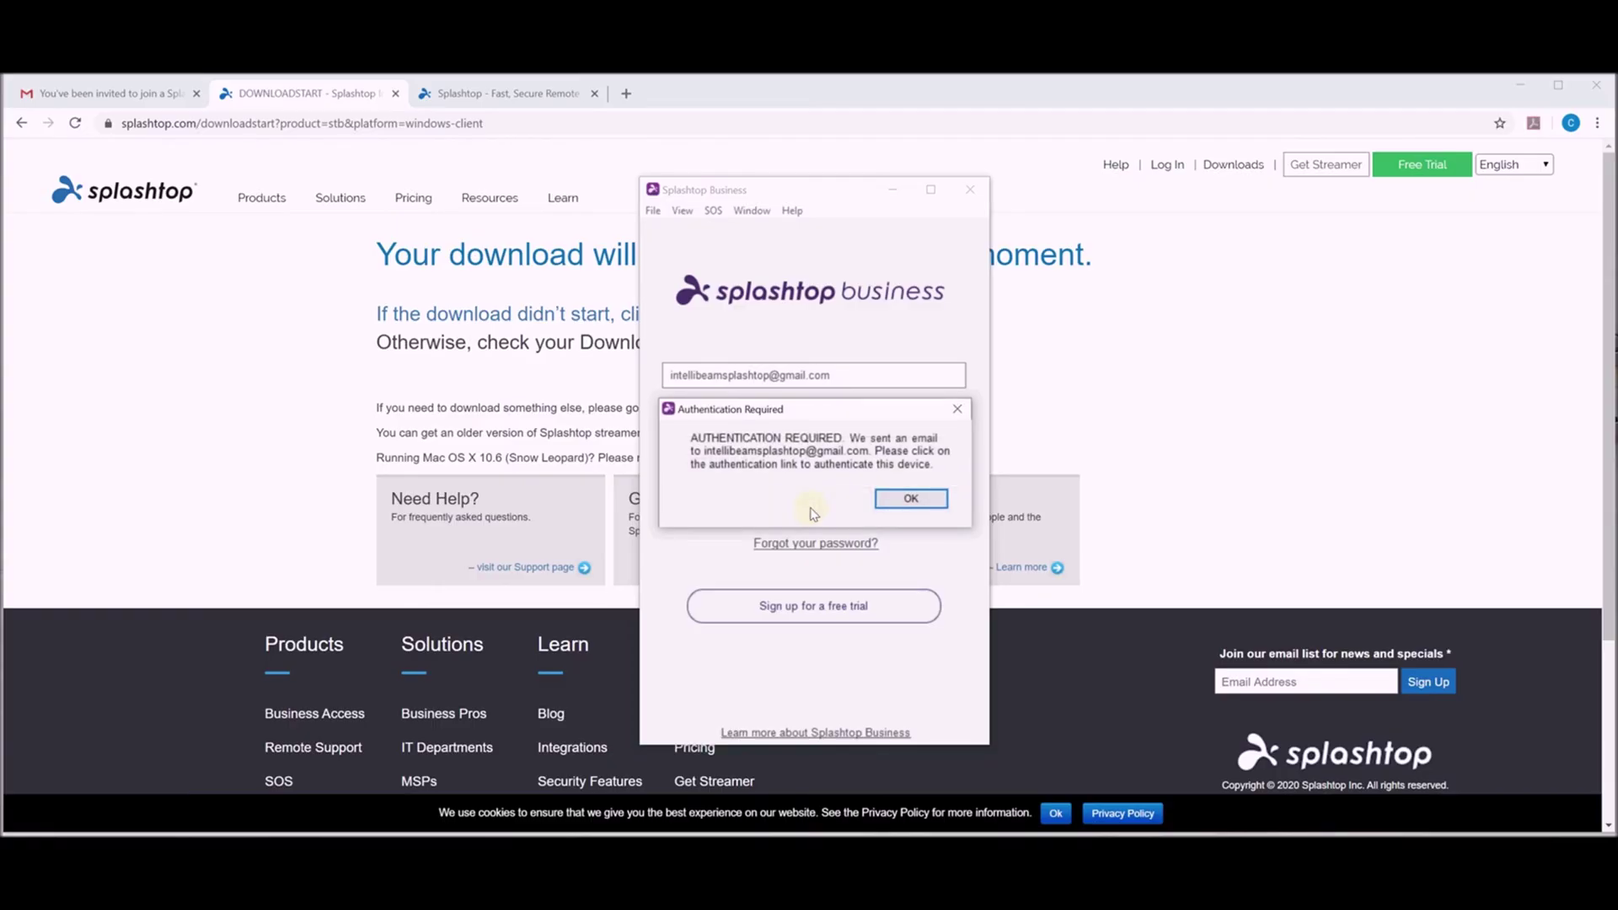
Authenticate this device from the Splashtop login authentication email in Gmail, then return to Splashtop Business.
click(911, 499)
click(149, 99)
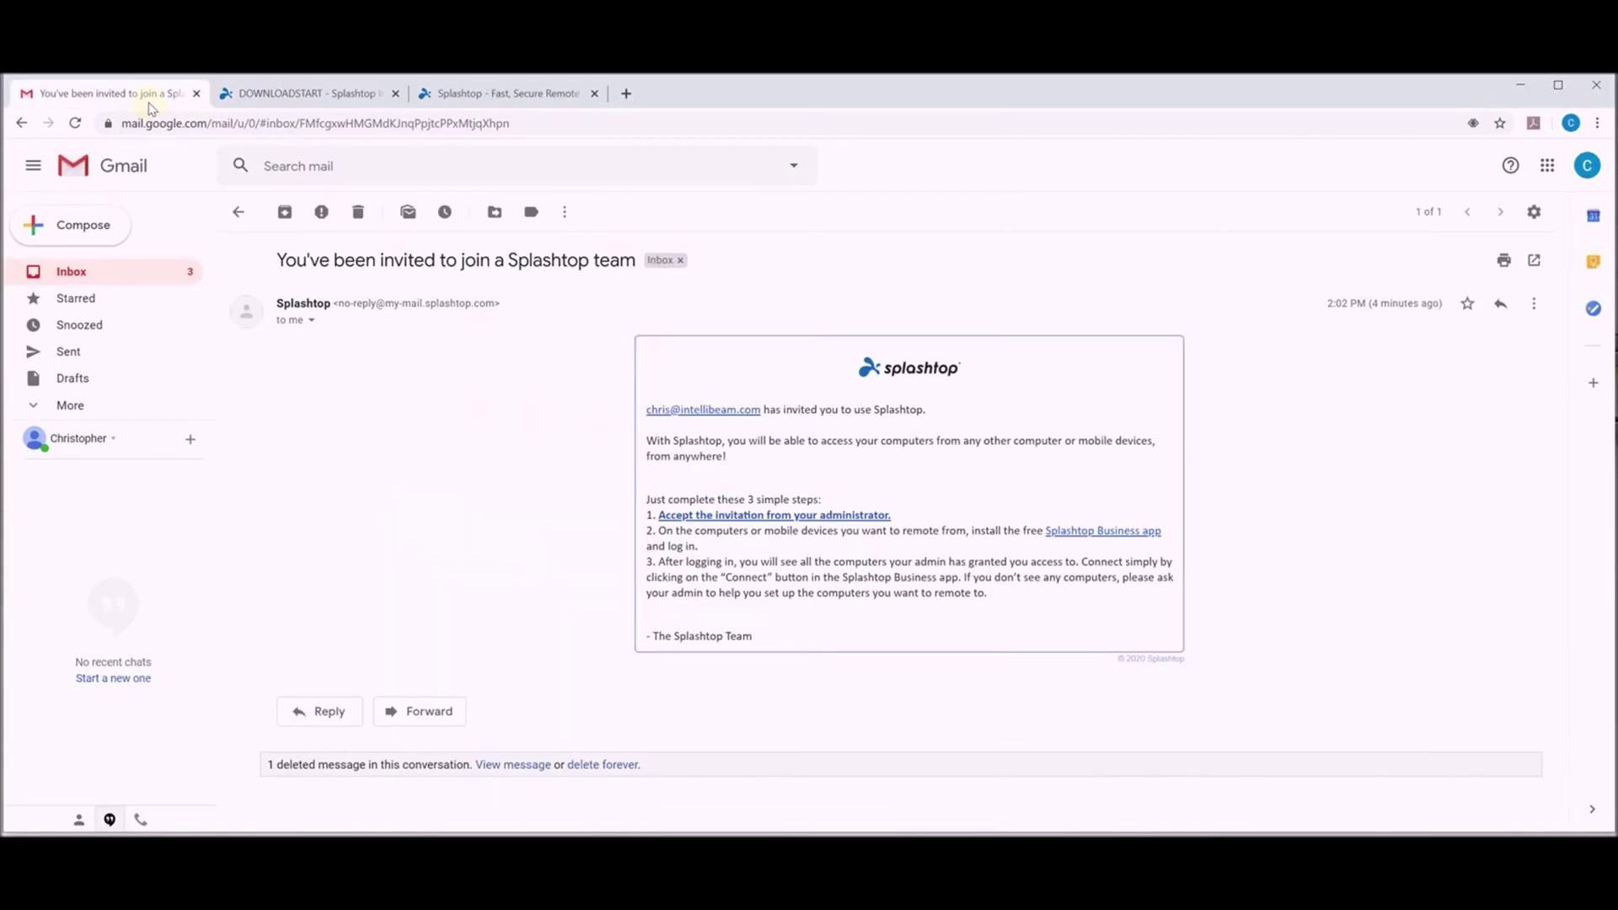
click(89, 273)
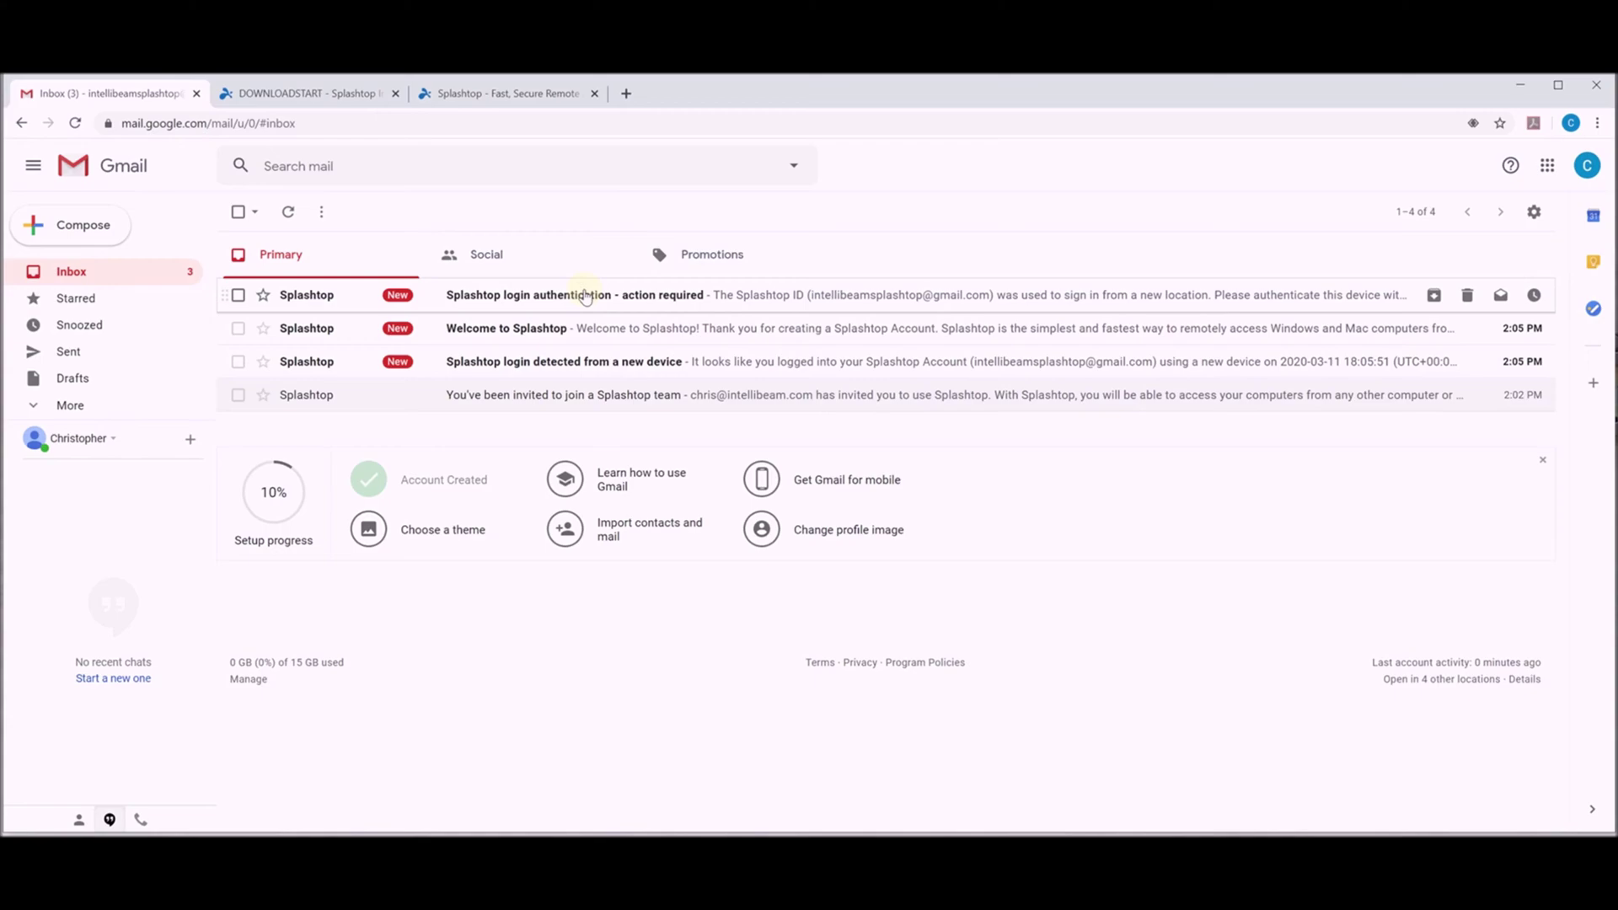
click(556, 300)
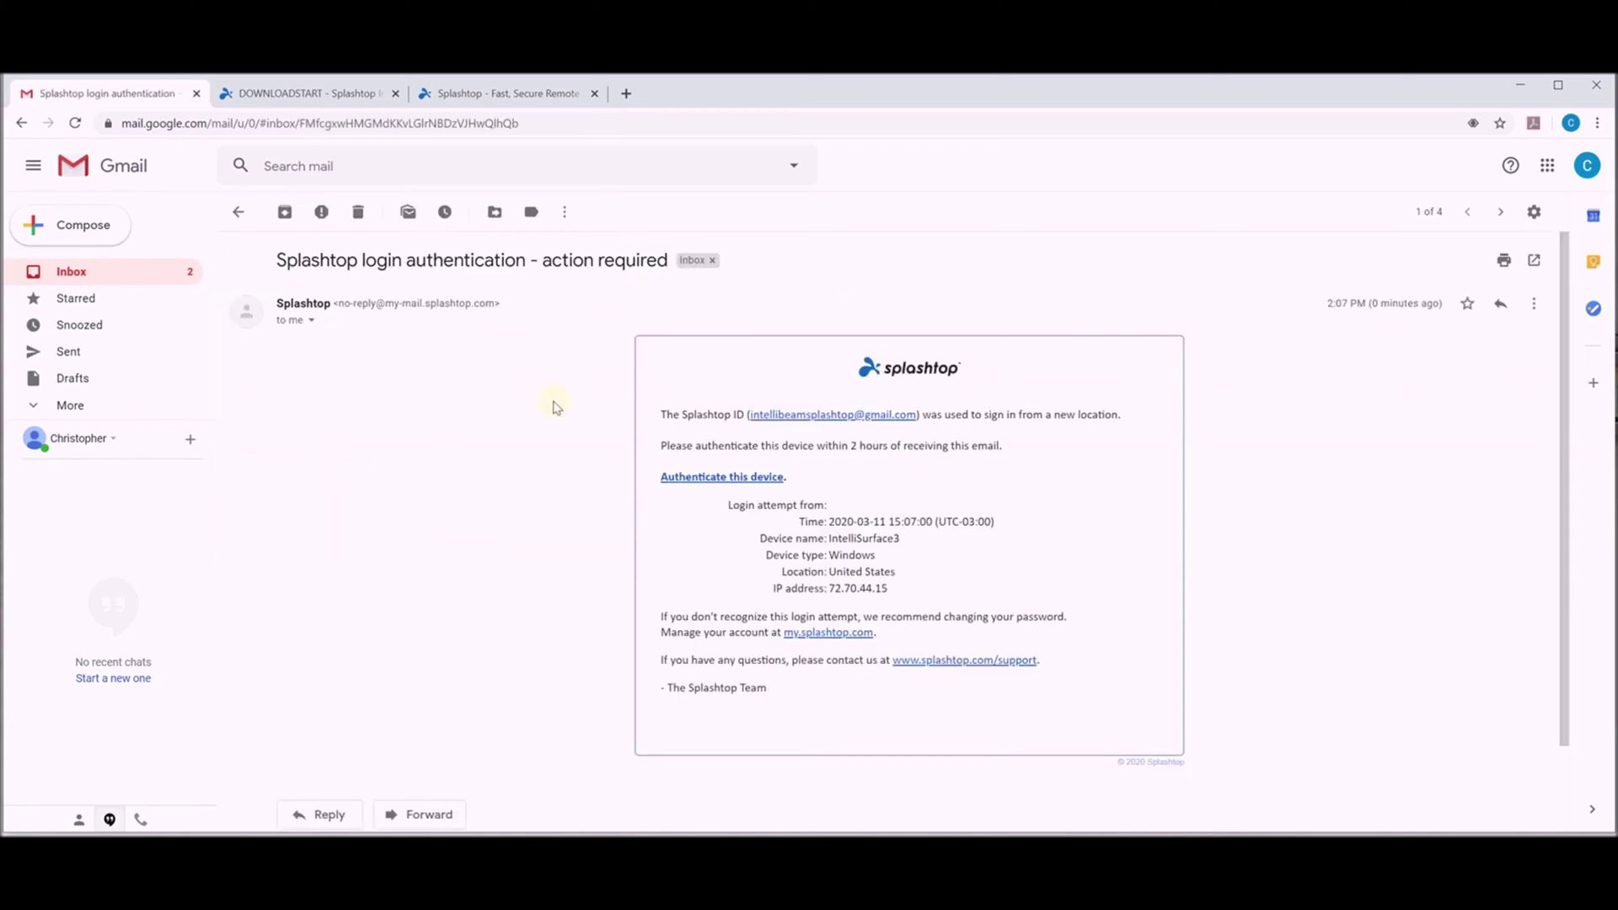
click(697, 478)
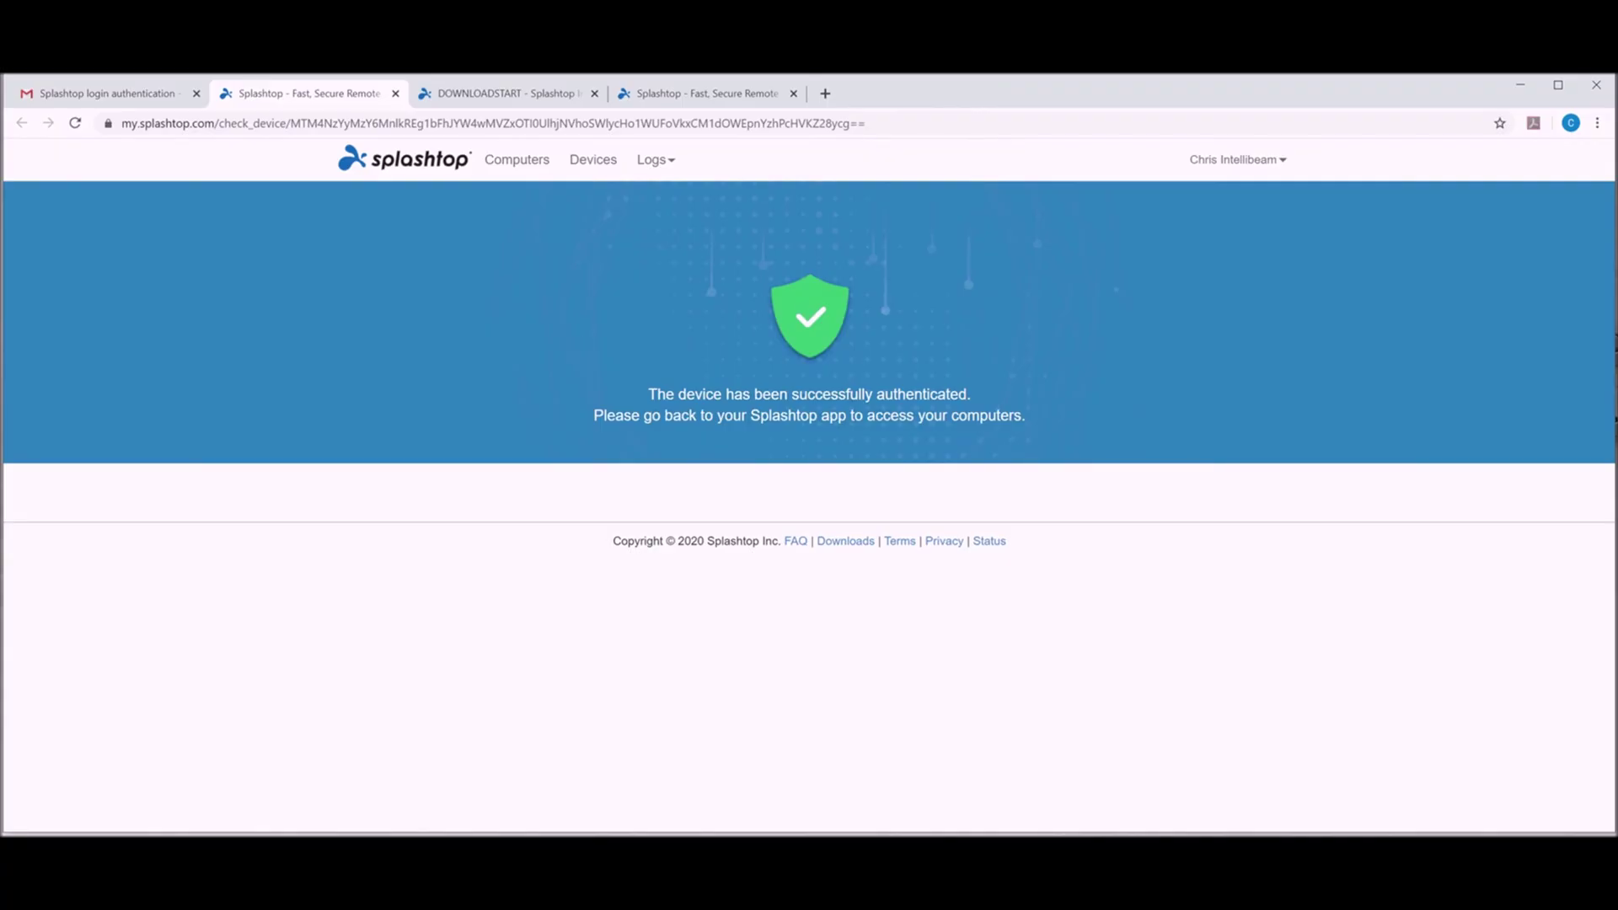
key(alt+Tab)
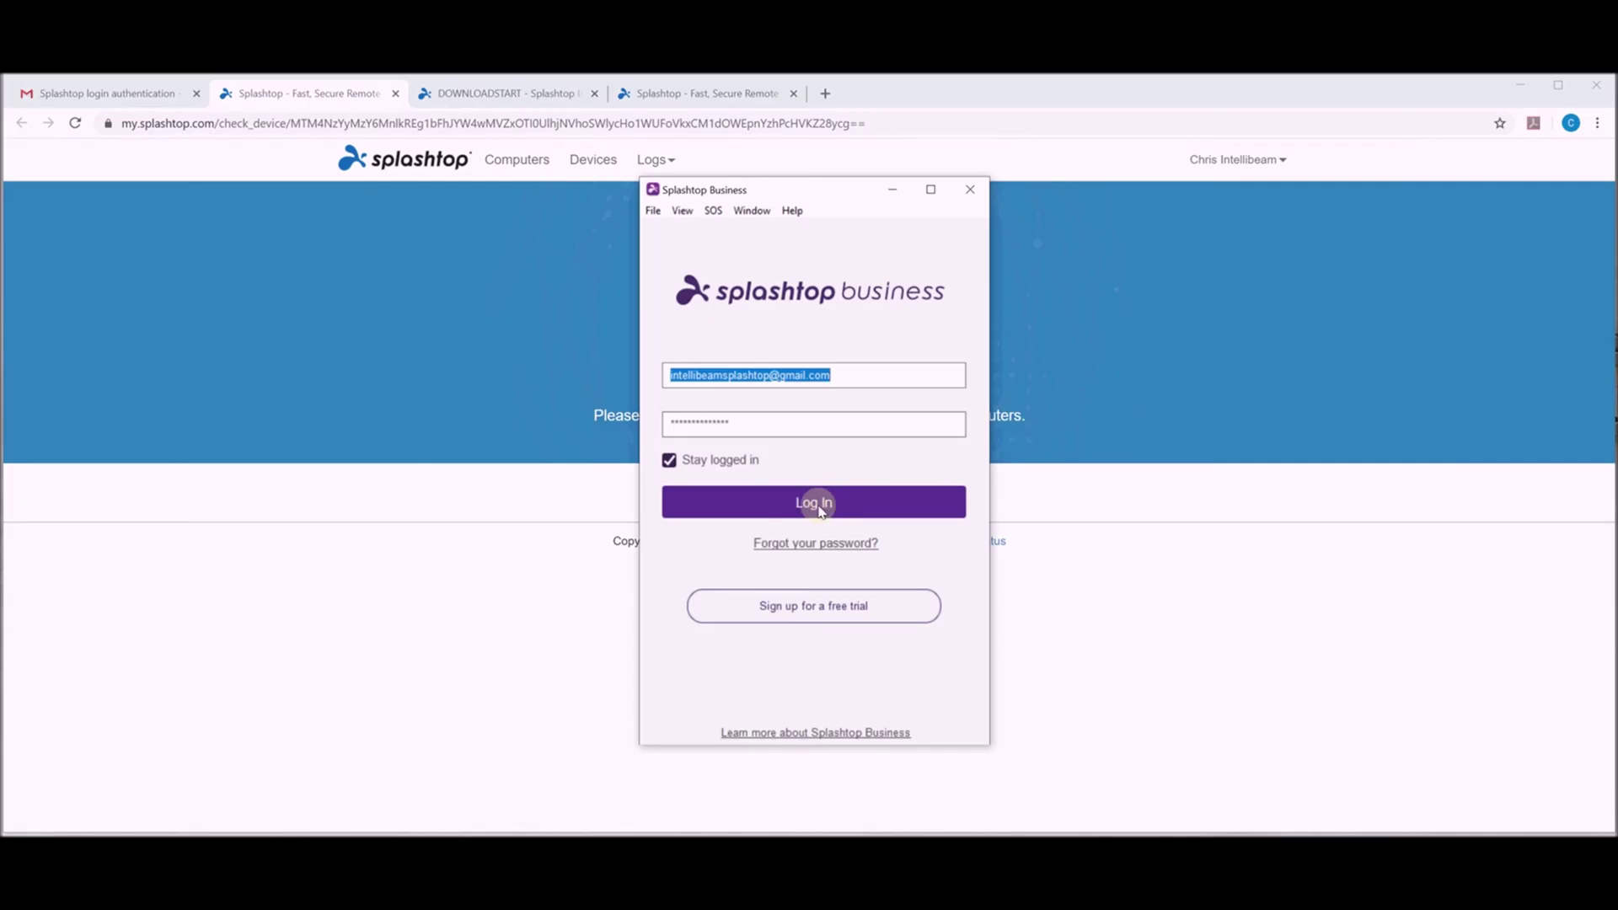
Log in to Splashtop Business and connect to the IntelliWoburn computer.
click(819, 508)
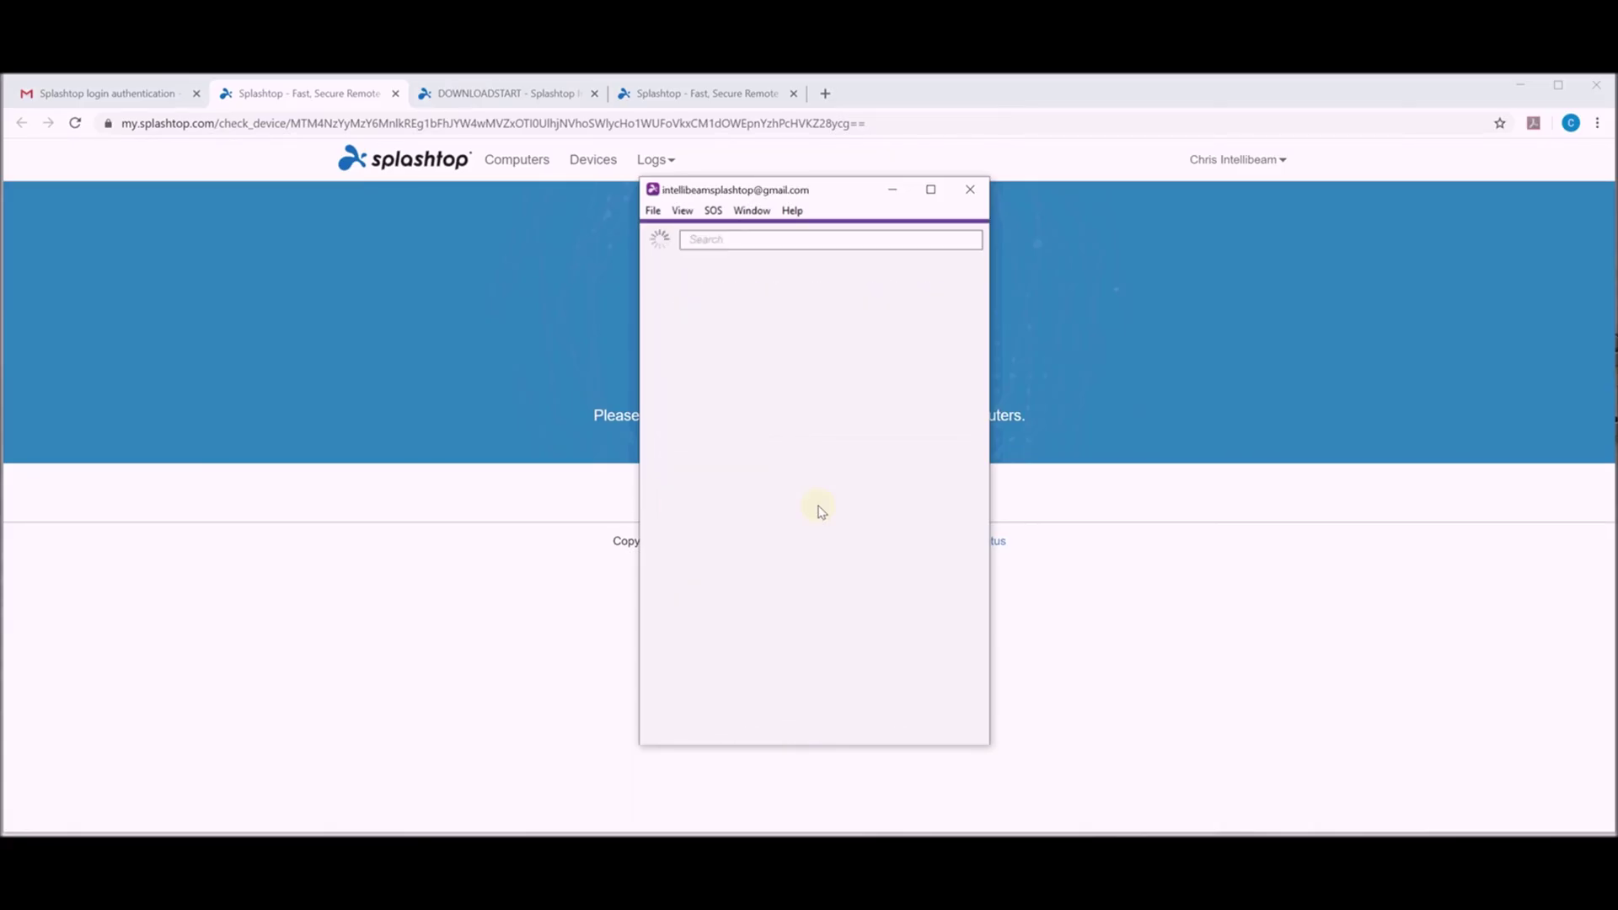
mouse_move(737, 327)
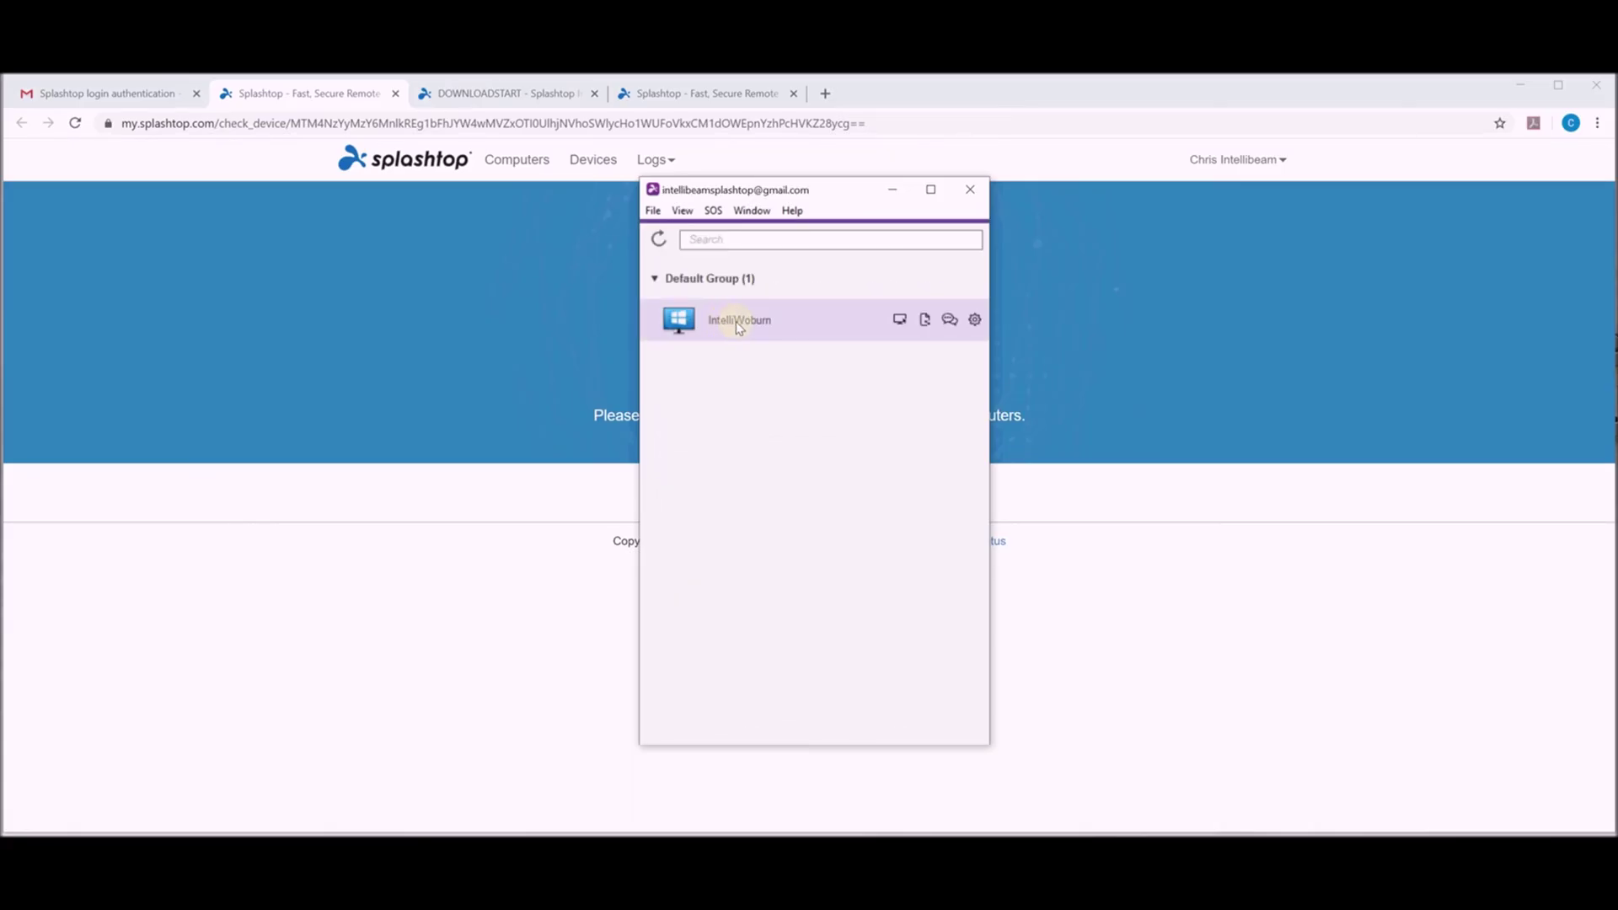
click(900, 320)
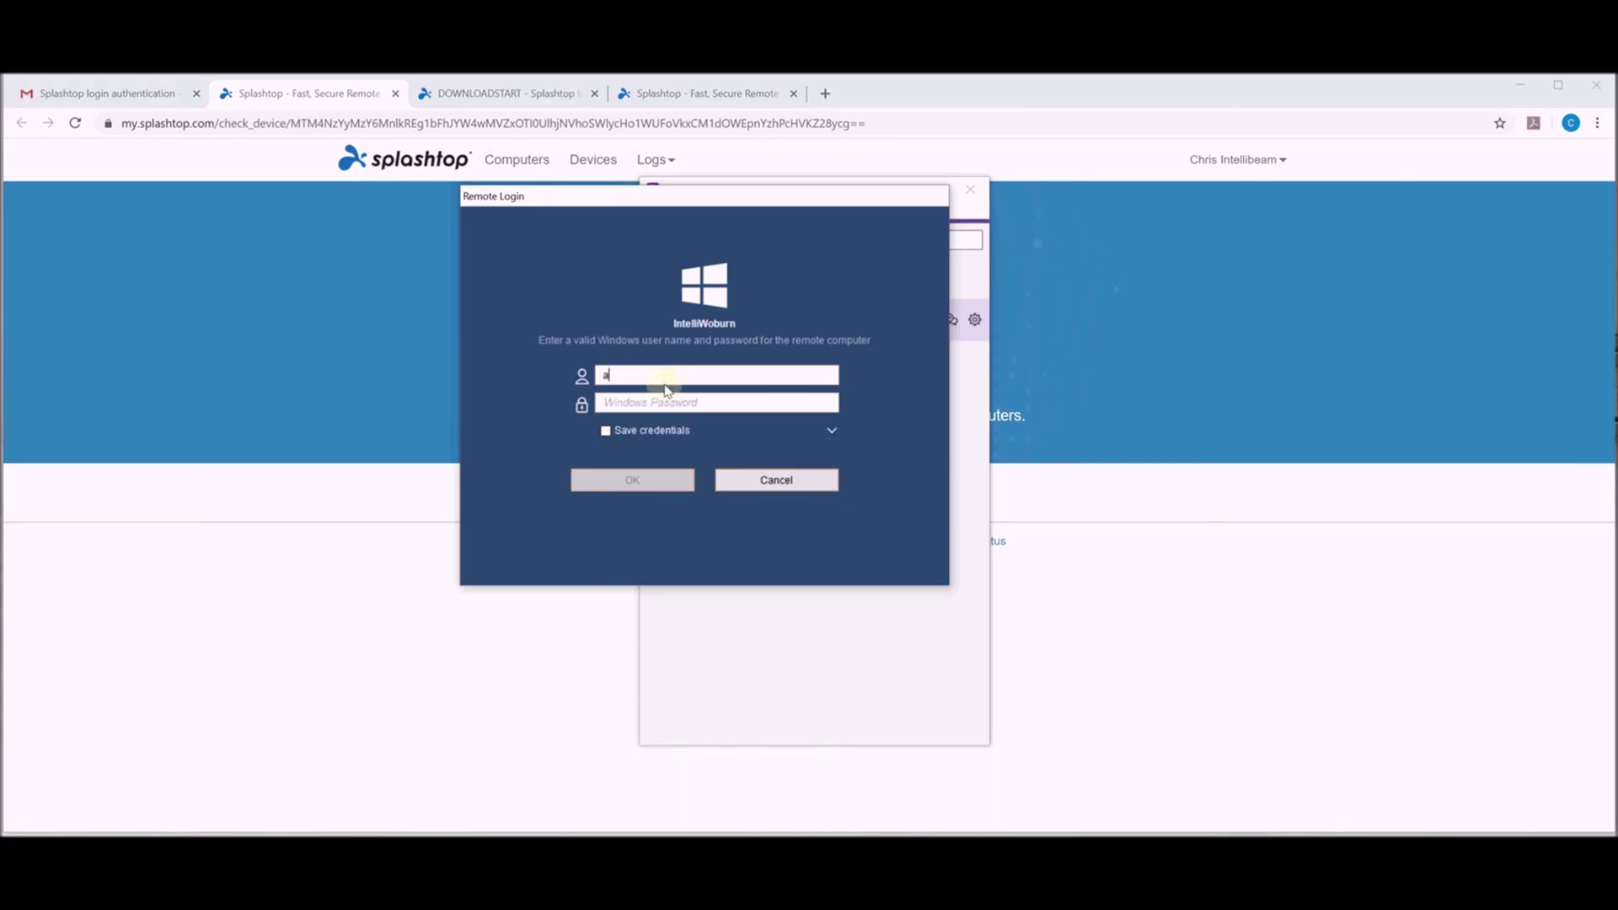
Enter the IntelliWoburn Windows user name and password, correct the user name typo, and submit.
text(dminstrator)
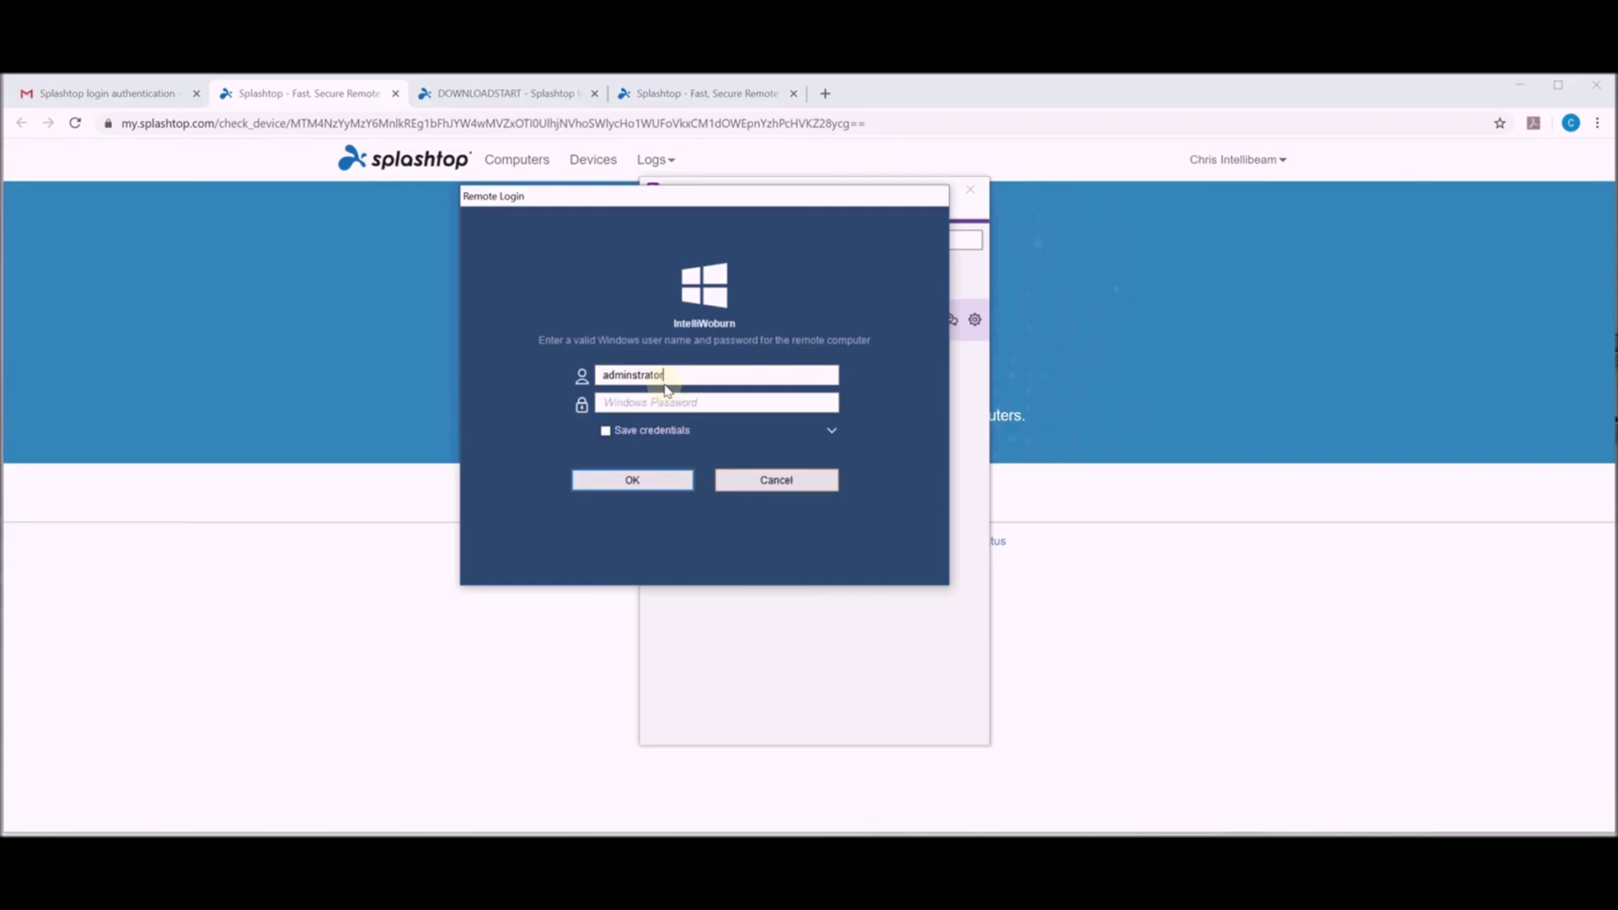
key(Tab)
click(633, 375)
text(i)
click(633, 482)
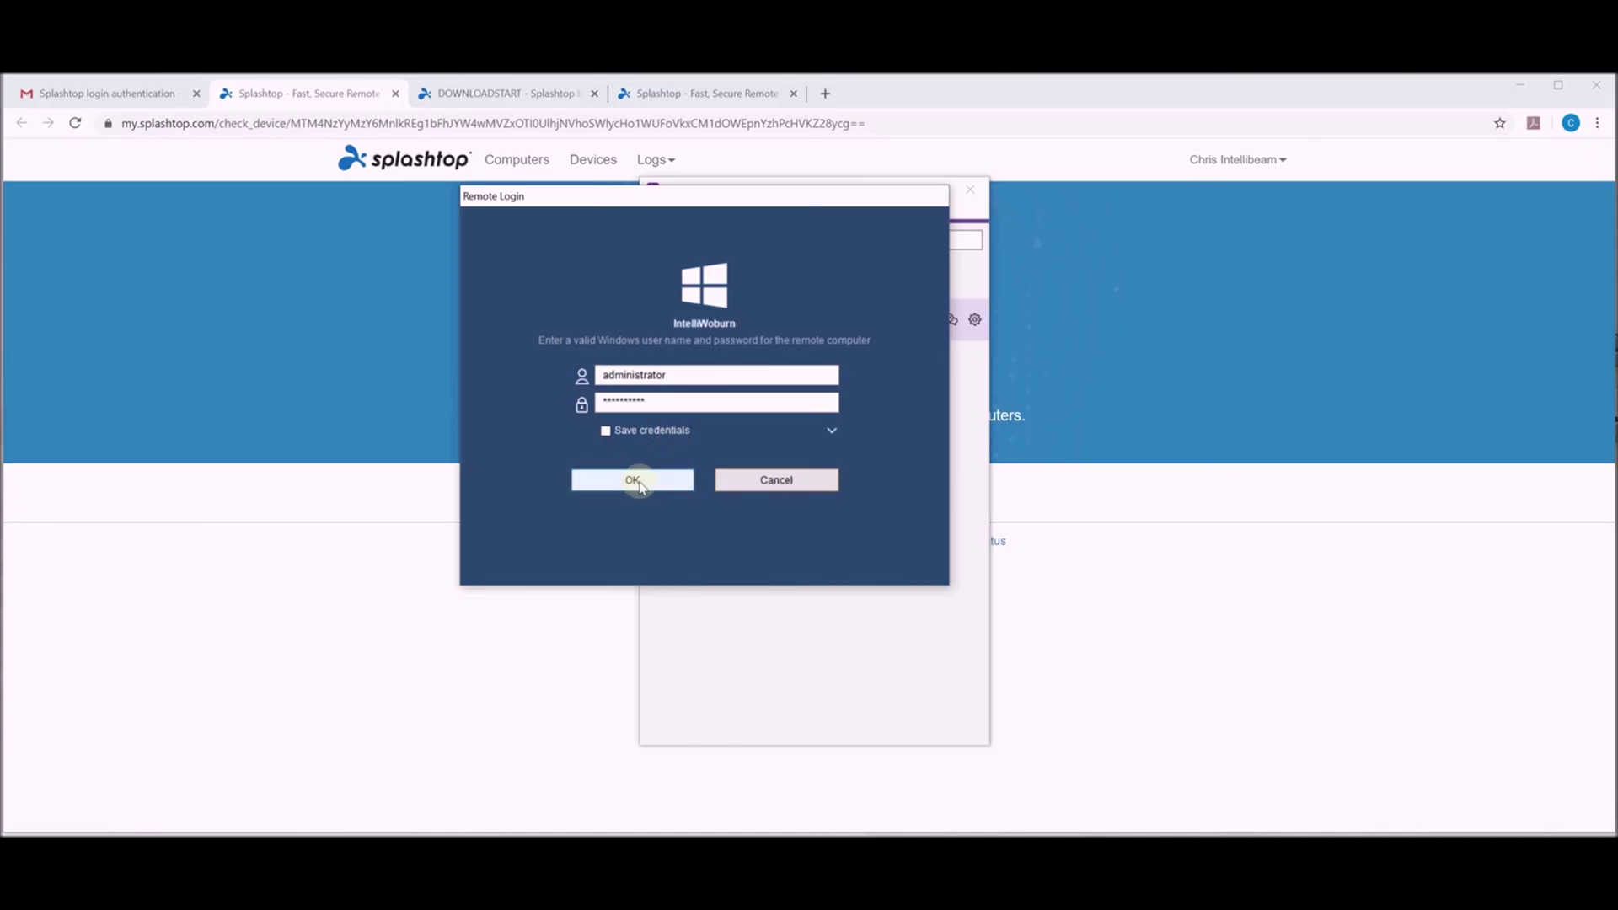
click(634, 479)
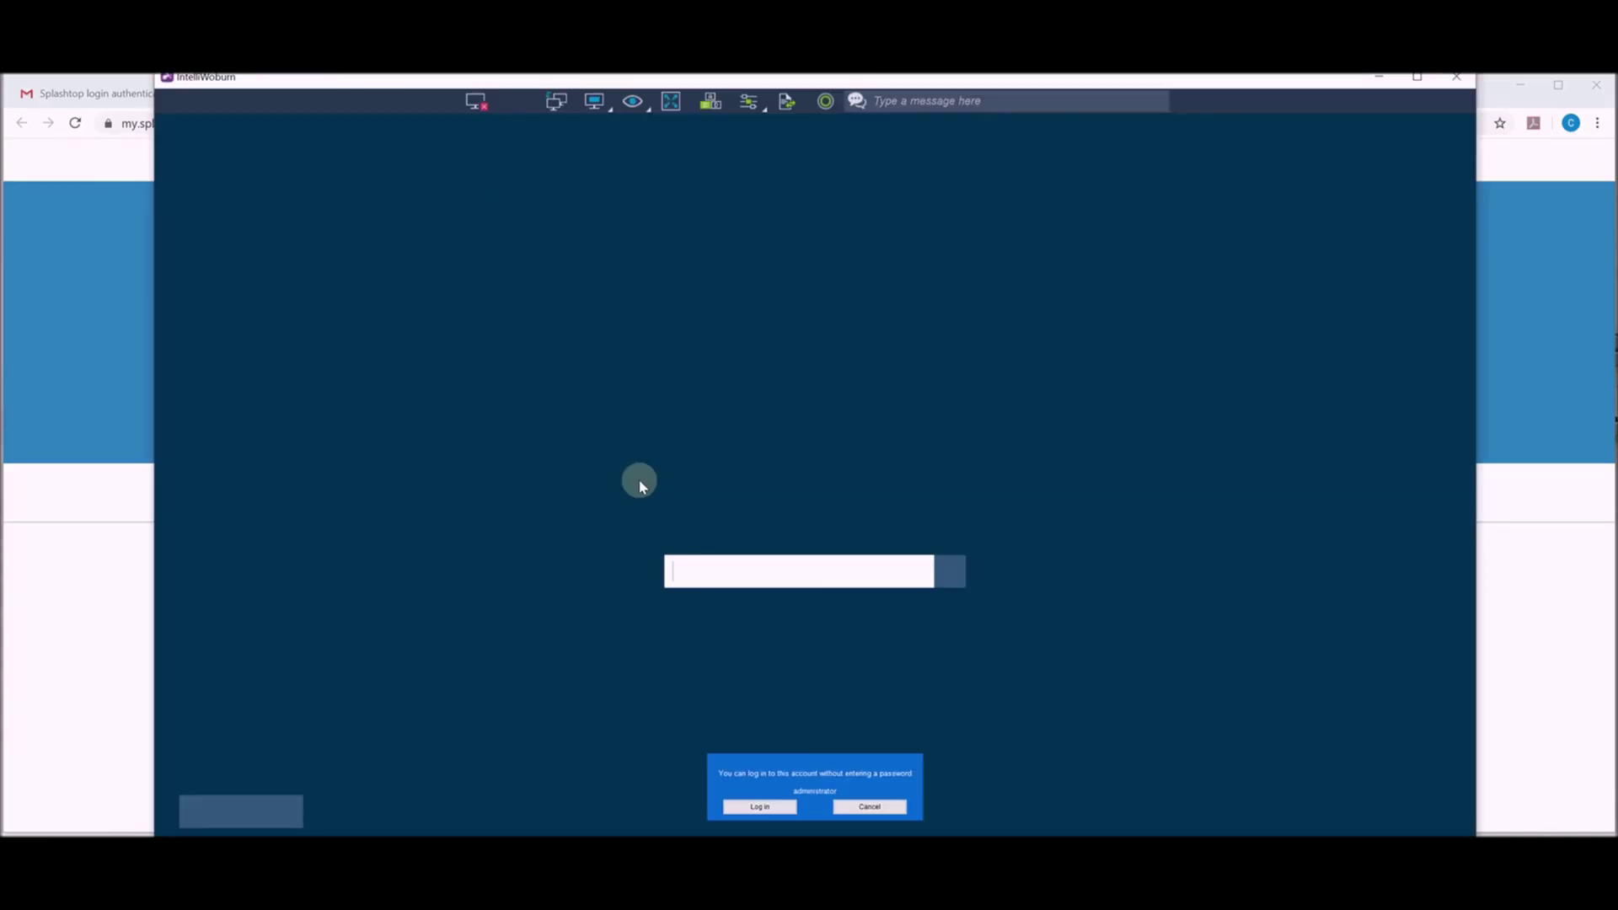